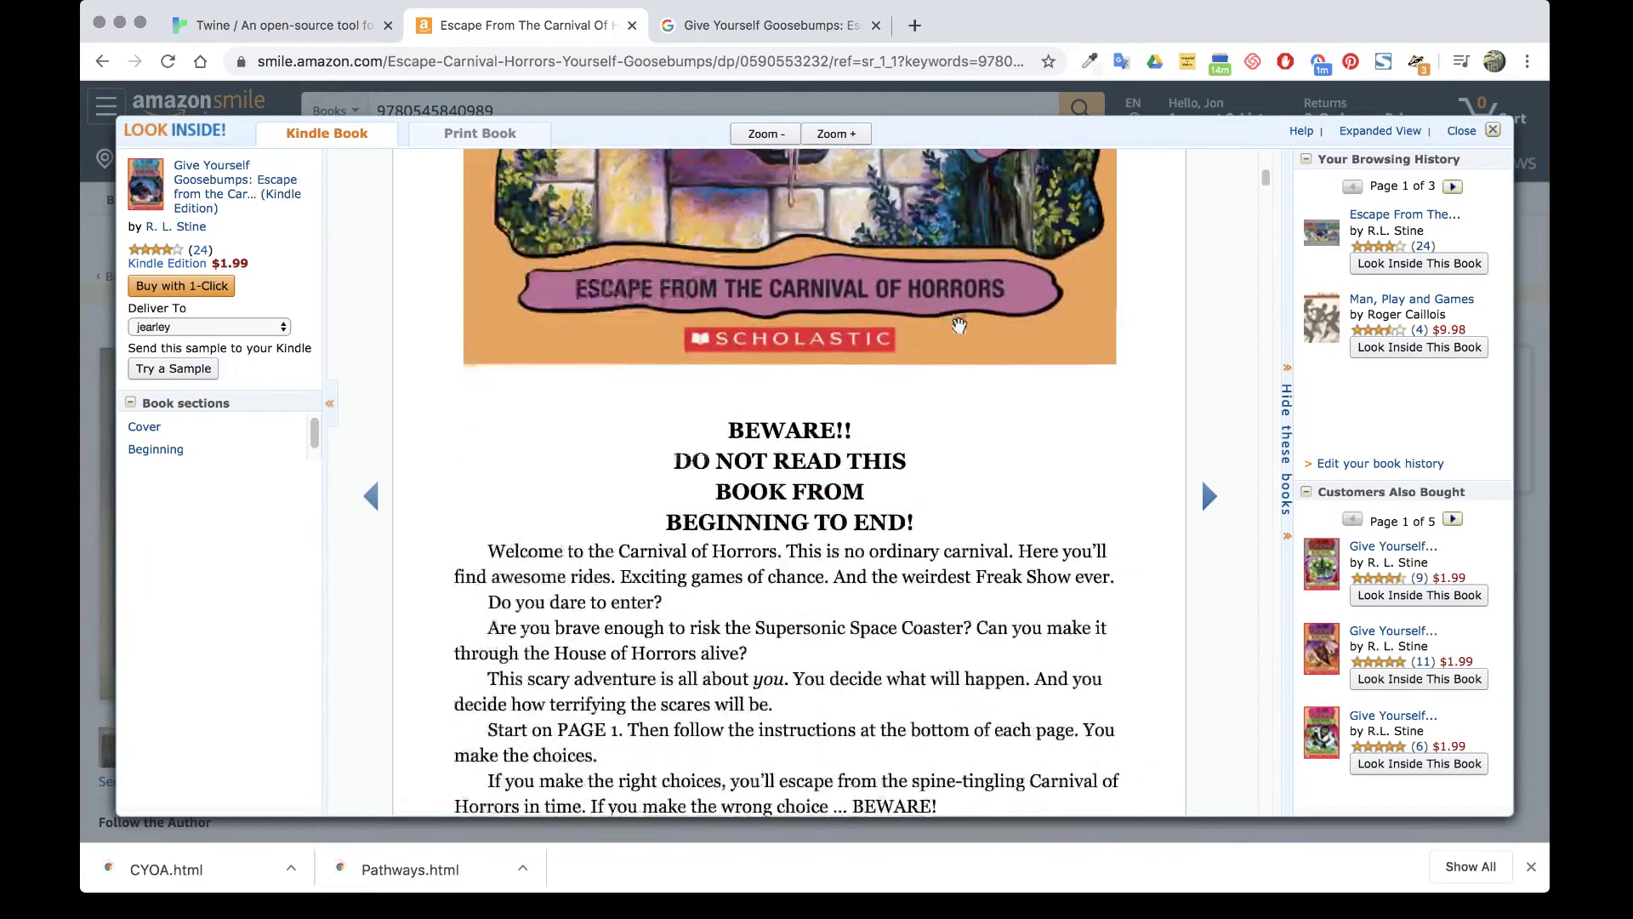
Step: Examine the cover of Escape from the Carnival of Horrors in the Amazon book preview
{"action": "scroll", "coordinate": [669, 360], "scroll_direction": "up", "scroll_amount": 2}
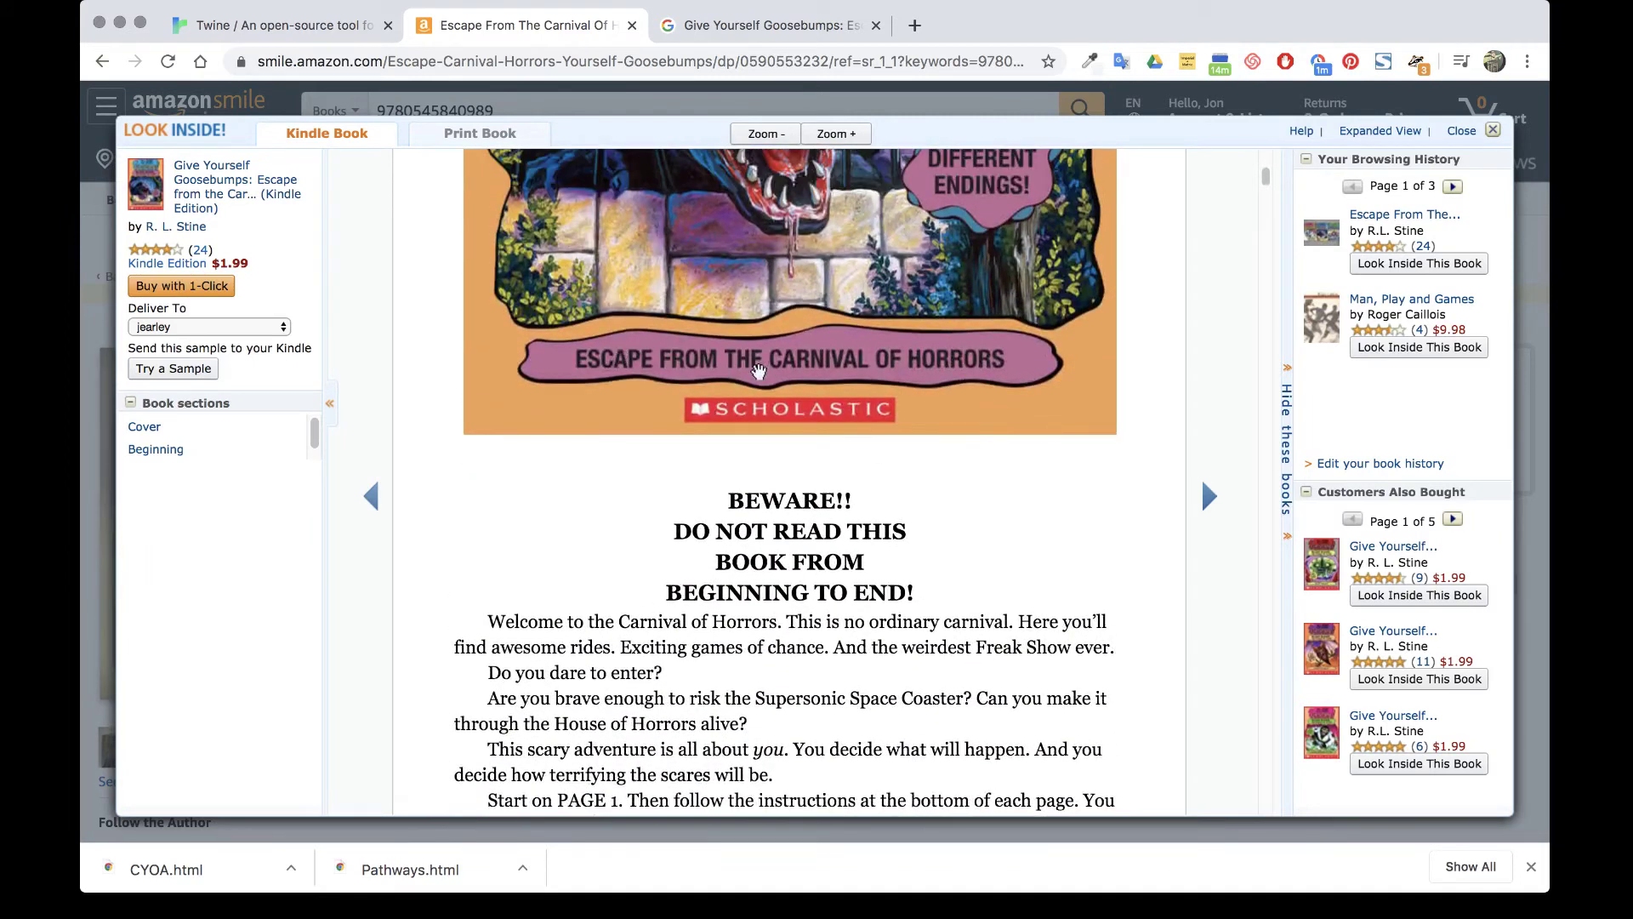
{"action": "scroll", "coordinate": [1014, 367], "scroll_direction": "up", "scroll_amount": 5}
{"action": "scroll", "coordinate": [1013, 367], "scroll_direction": "up", "scroll_amount": 2}
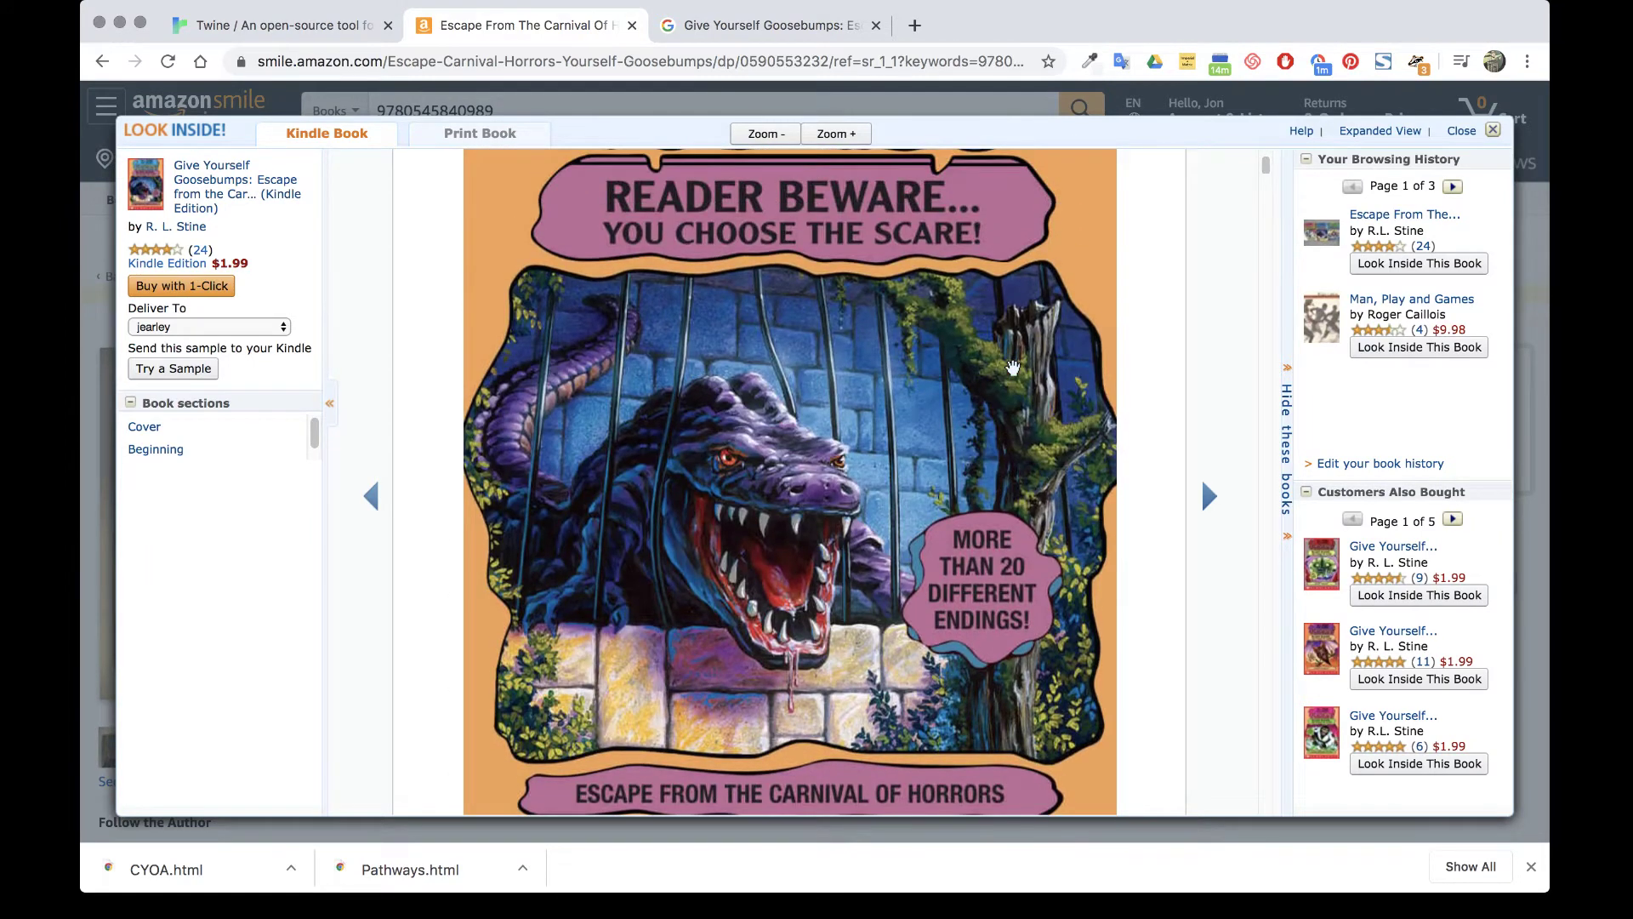
{"action": "scroll", "coordinate": [1014, 367], "scroll_direction": "down", "scroll_amount": 3}
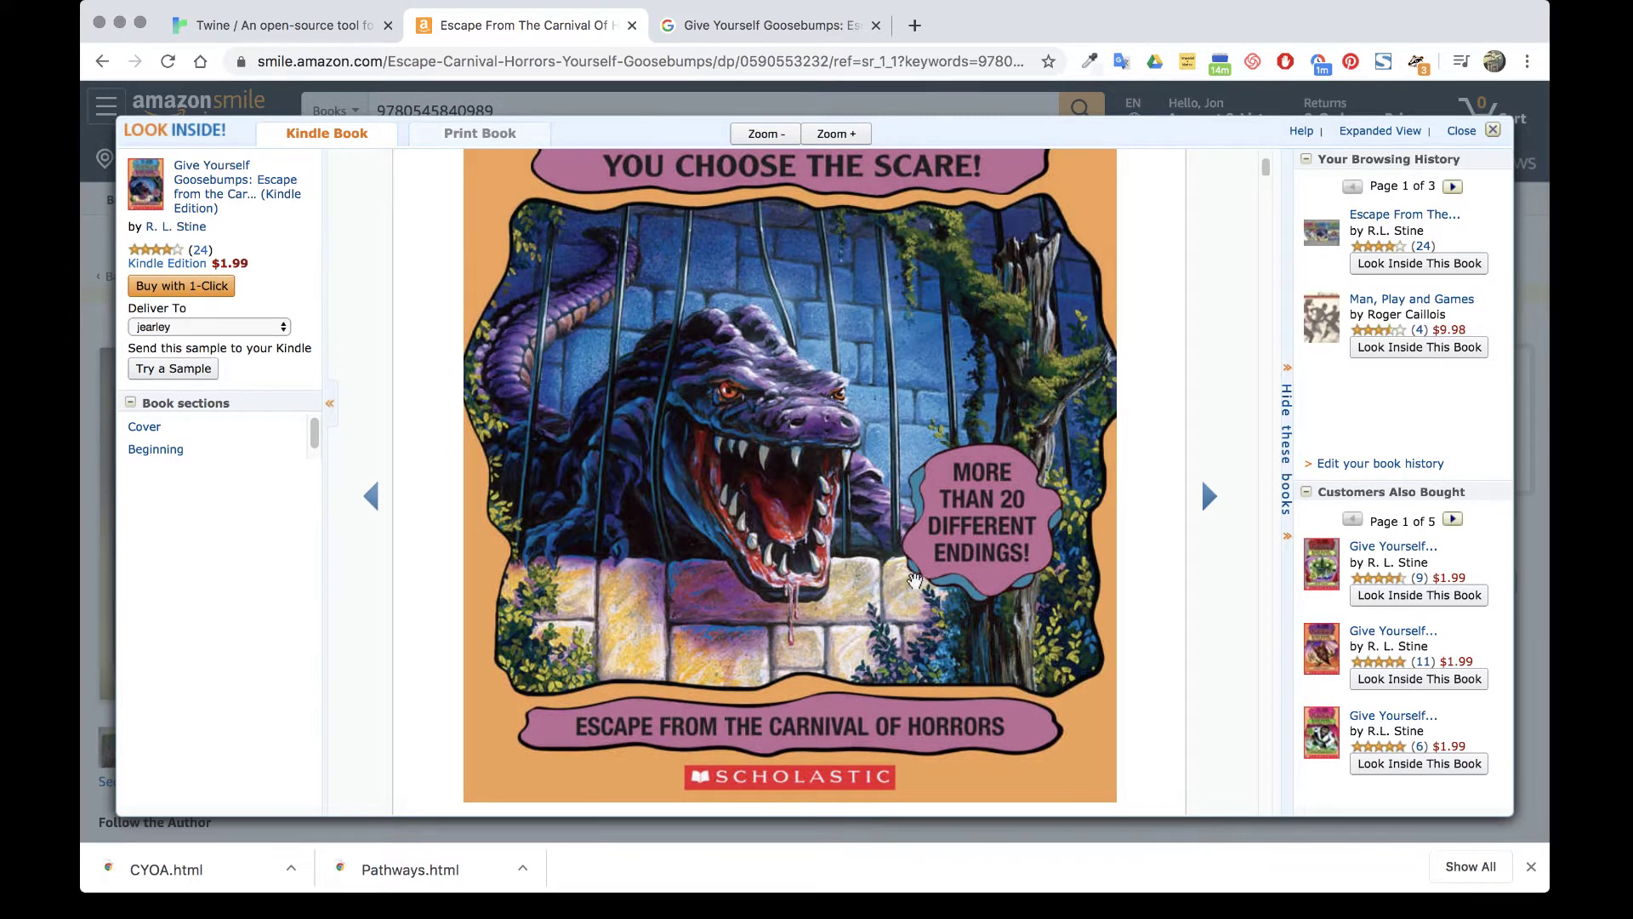
{"action": "scroll", "coordinate": [915, 581], "scroll_direction": "up", "scroll_amount": 2}
{"action": "scroll", "coordinate": [915, 581], "scroll_direction": "down", "scroll_amount": 3}
{"action": "scroll", "coordinate": [914, 581], "scroll_direction": "up", "scroll_amount": 1}
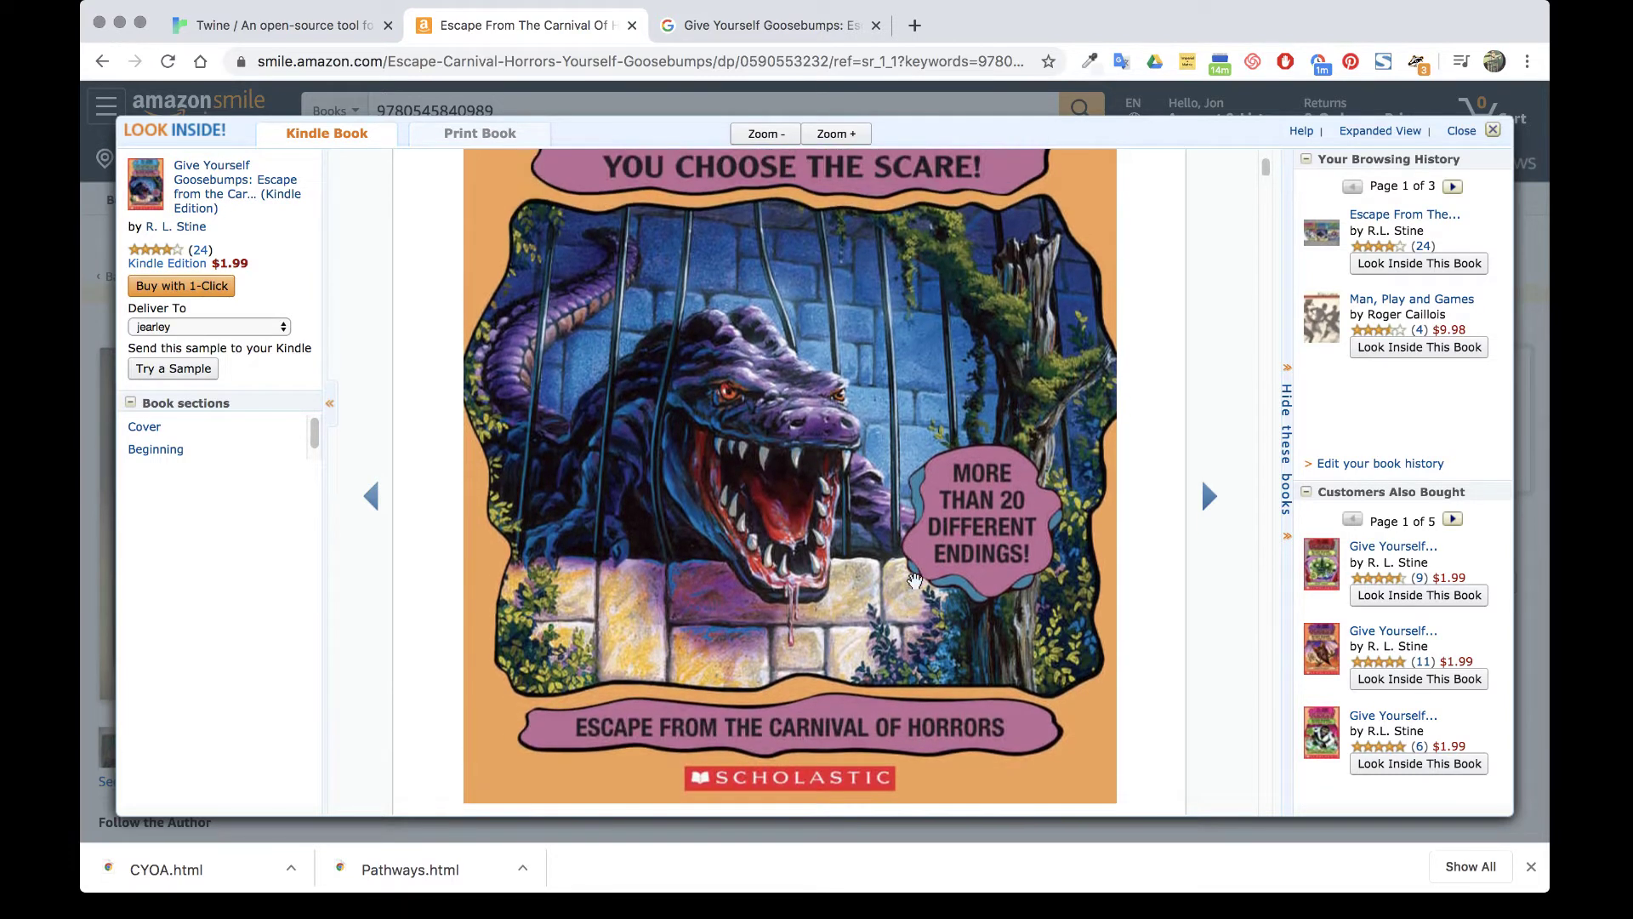
{"action": "scroll", "coordinate": [661, 356], "scroll_direction": "up", "scroll_amount": 1}
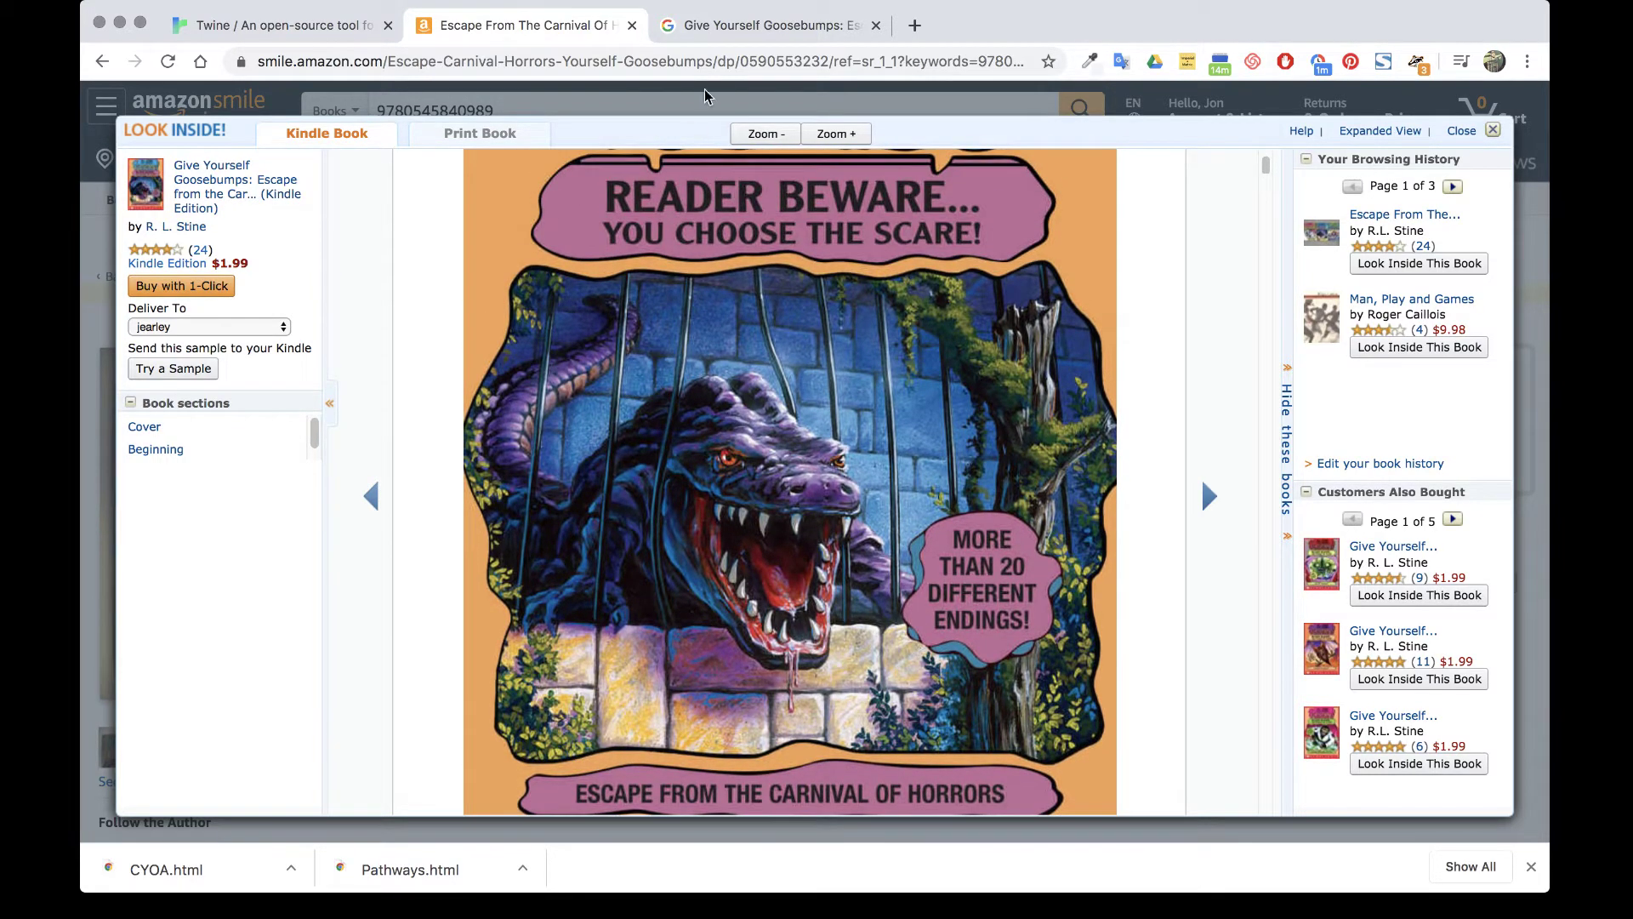
Step: Switch to the Google Books preview of the same book and read page 1 through its closing page link
{"action": "left_click", "coordinate": [723, 29]}
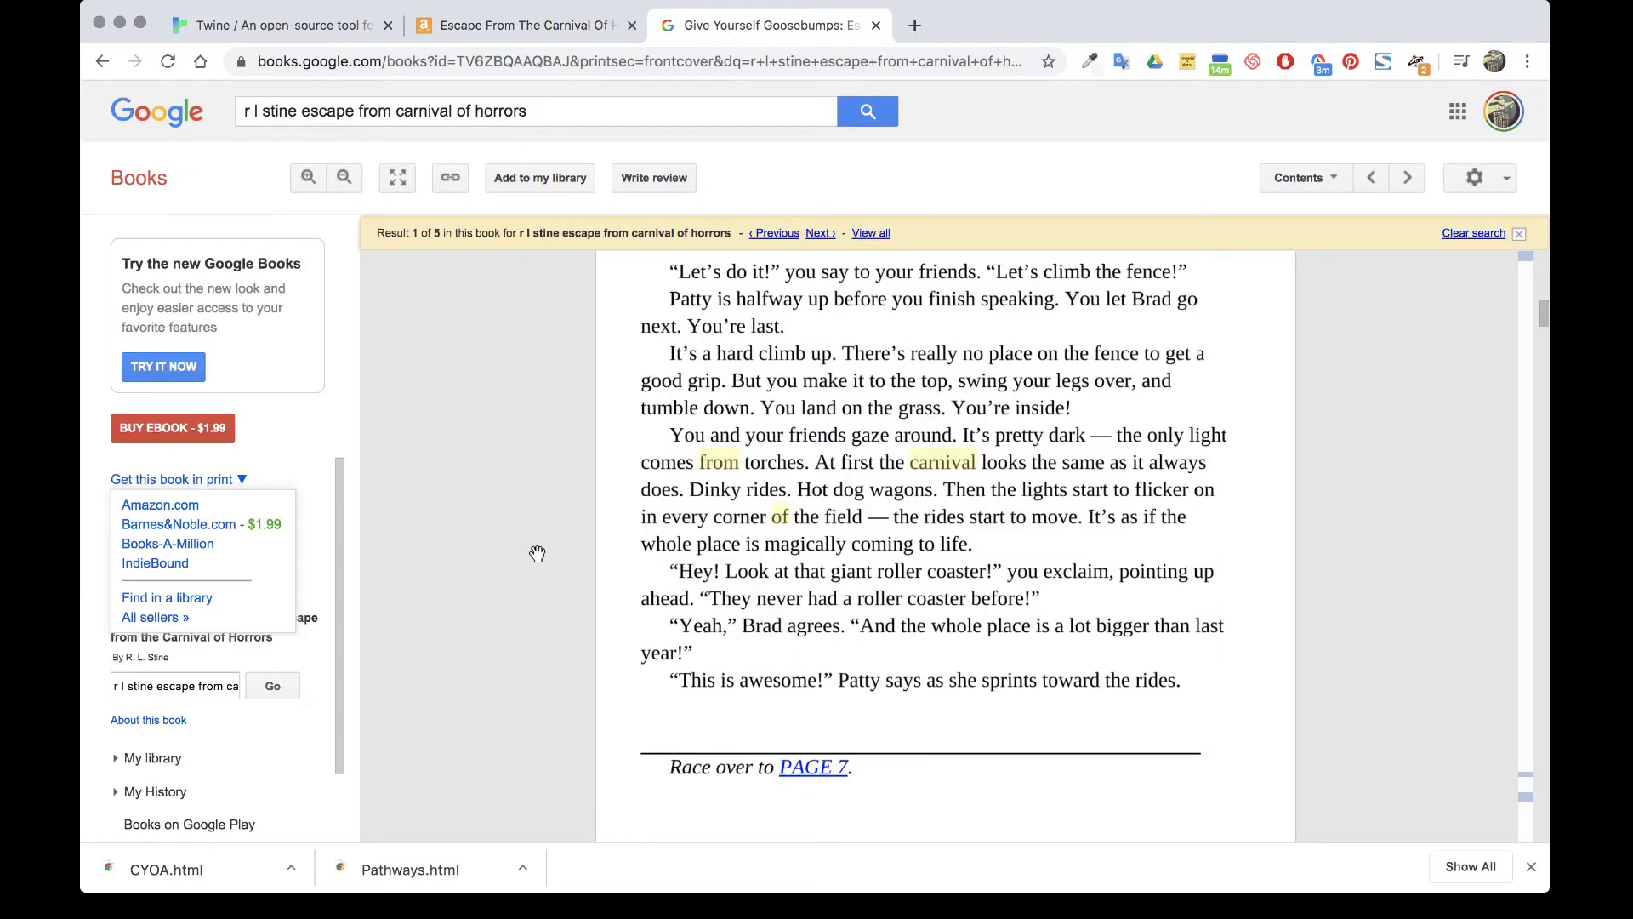
{"action": "scroll", "coordinate": [544, 546], "scroll_direction": "up", "scroll_amount": 5}
{"action": "scroll", "coordinate": [529, 546], "scroll_direction": "up", "scroll_amount": 20}
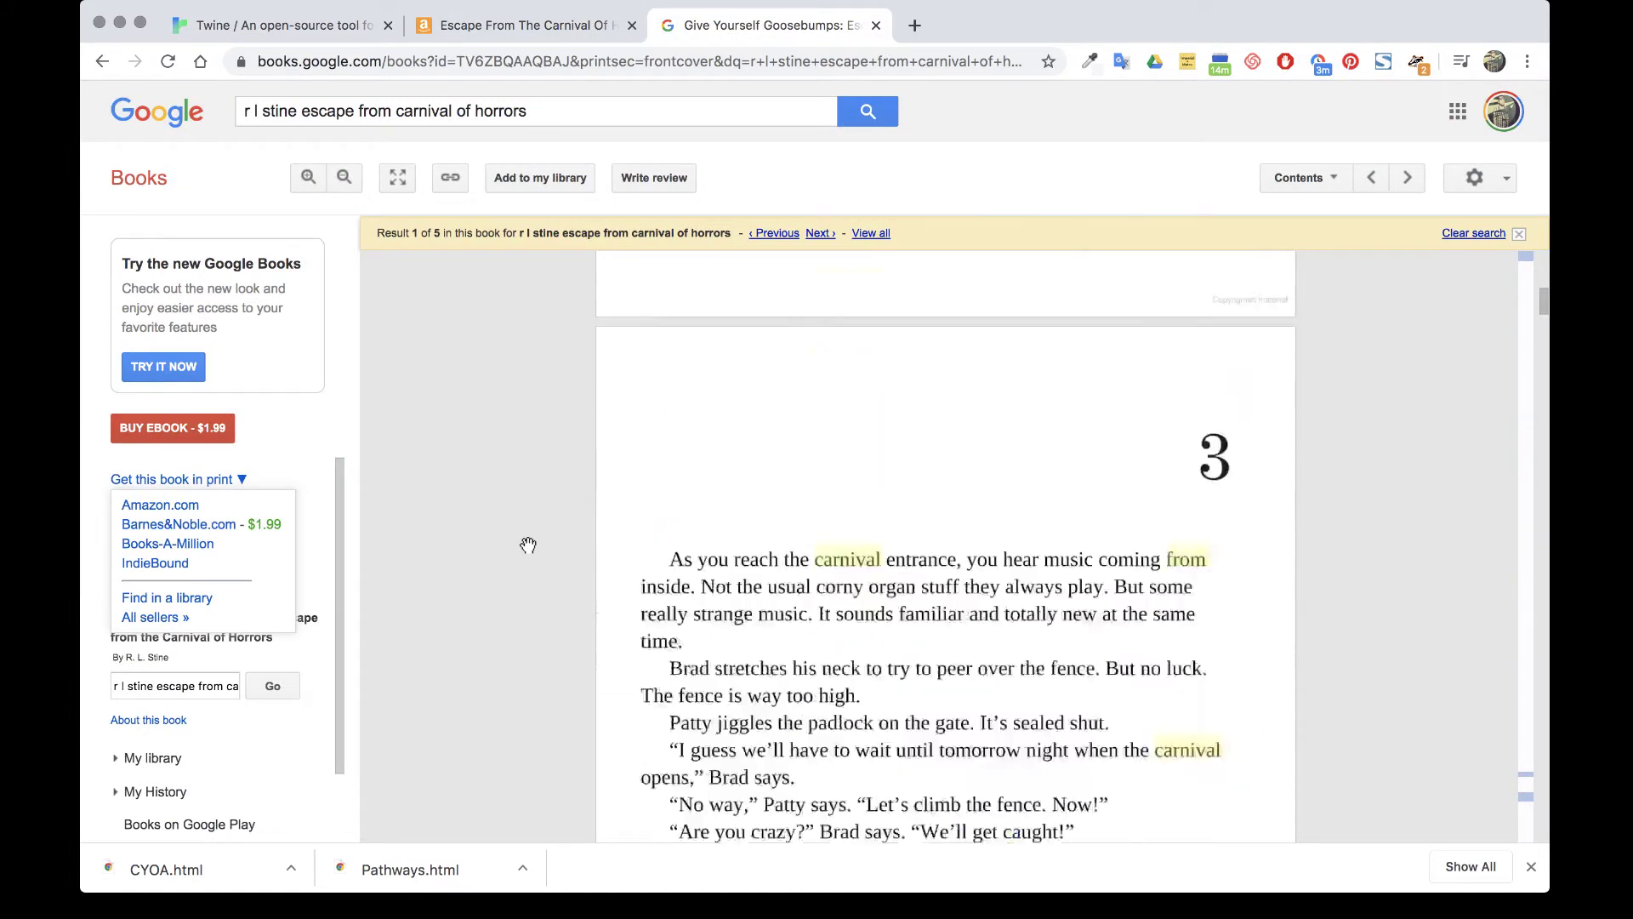
{"action": "scroll", "coordinate": [529, 545], "scroll_direction": "up", "scroll_amount": 15}
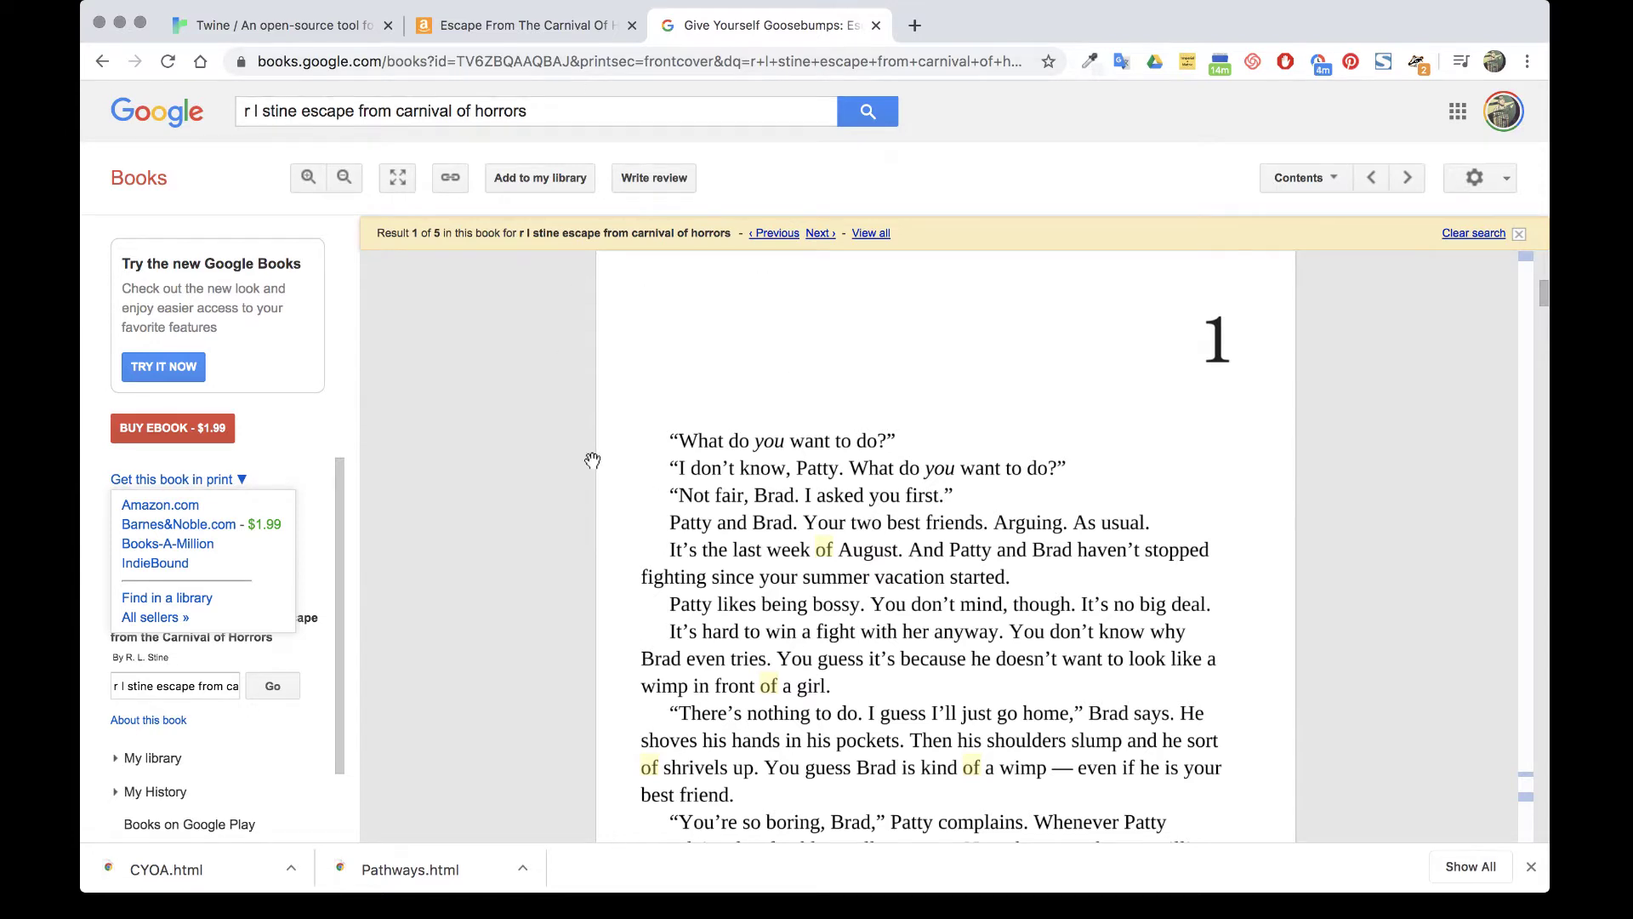
{"action": "scroll", "coordinate": [555, 547], "scroll_direction": "down", "scroll_amount": 1}
{"action": "scroll", "coordinate": [555, 547], "scroll_direction": "up", "scroll_amount": 3}
{"action": "scroll", "coordinate": [558, 544], "scroll_direction": "down", "scroll_amount": 2}
{"action": "scroll", "coordinate": [557, 544], "scroll_direction": "down", "scroll_amount": 1}
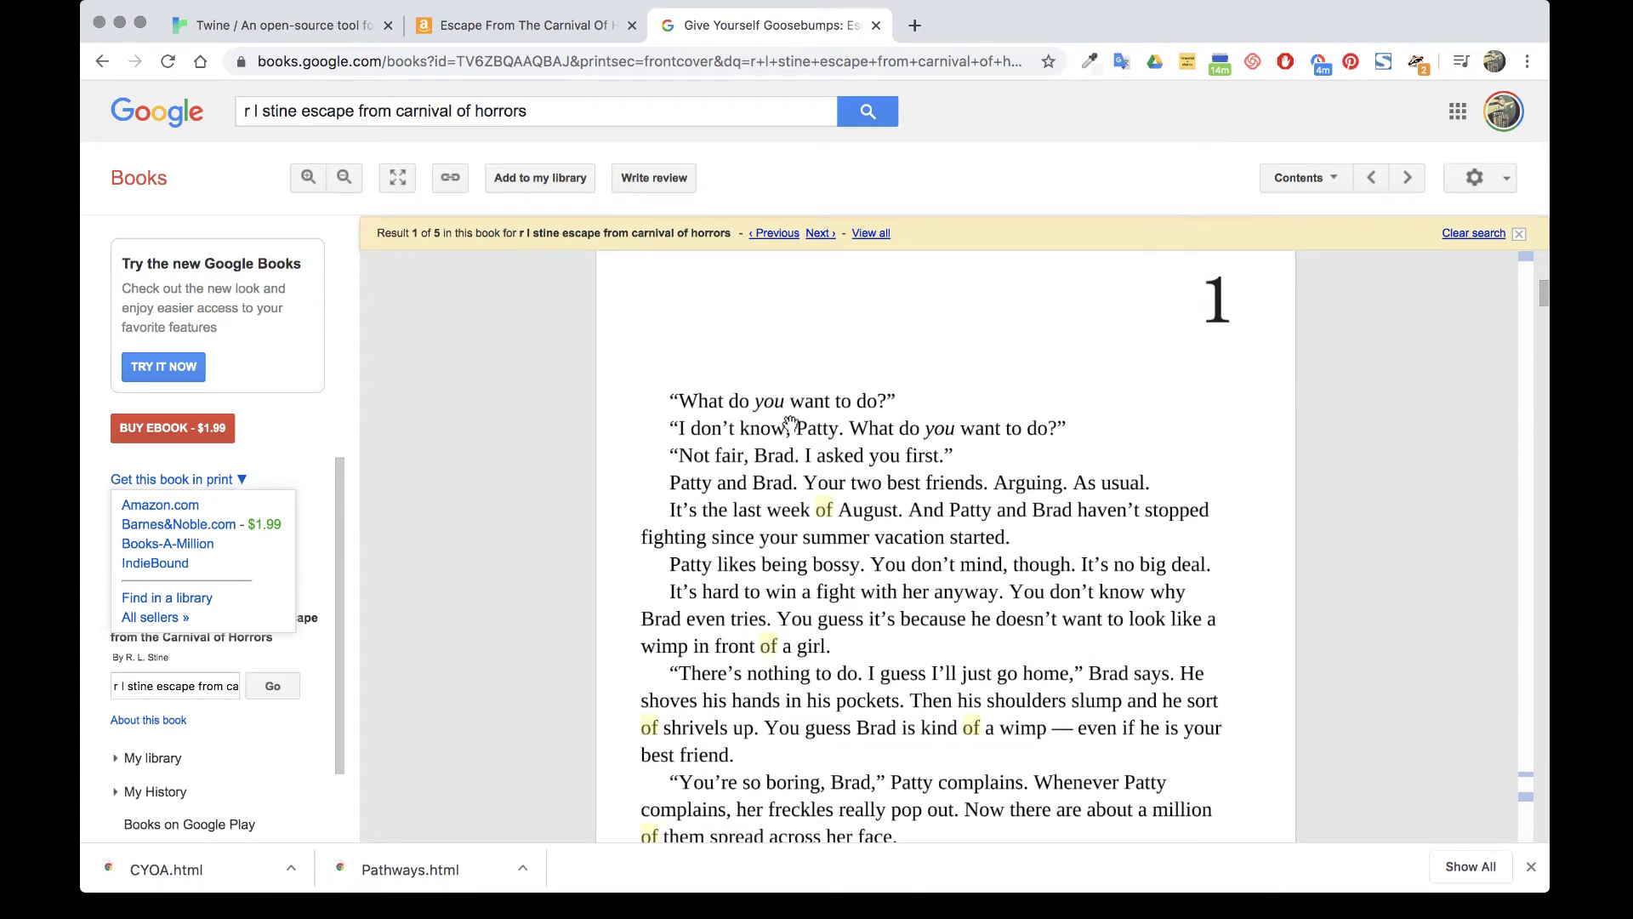
{"action": "scroll", "coordinate": [863, 527], "scroll_direction": "down", "scroll_amount": 5}
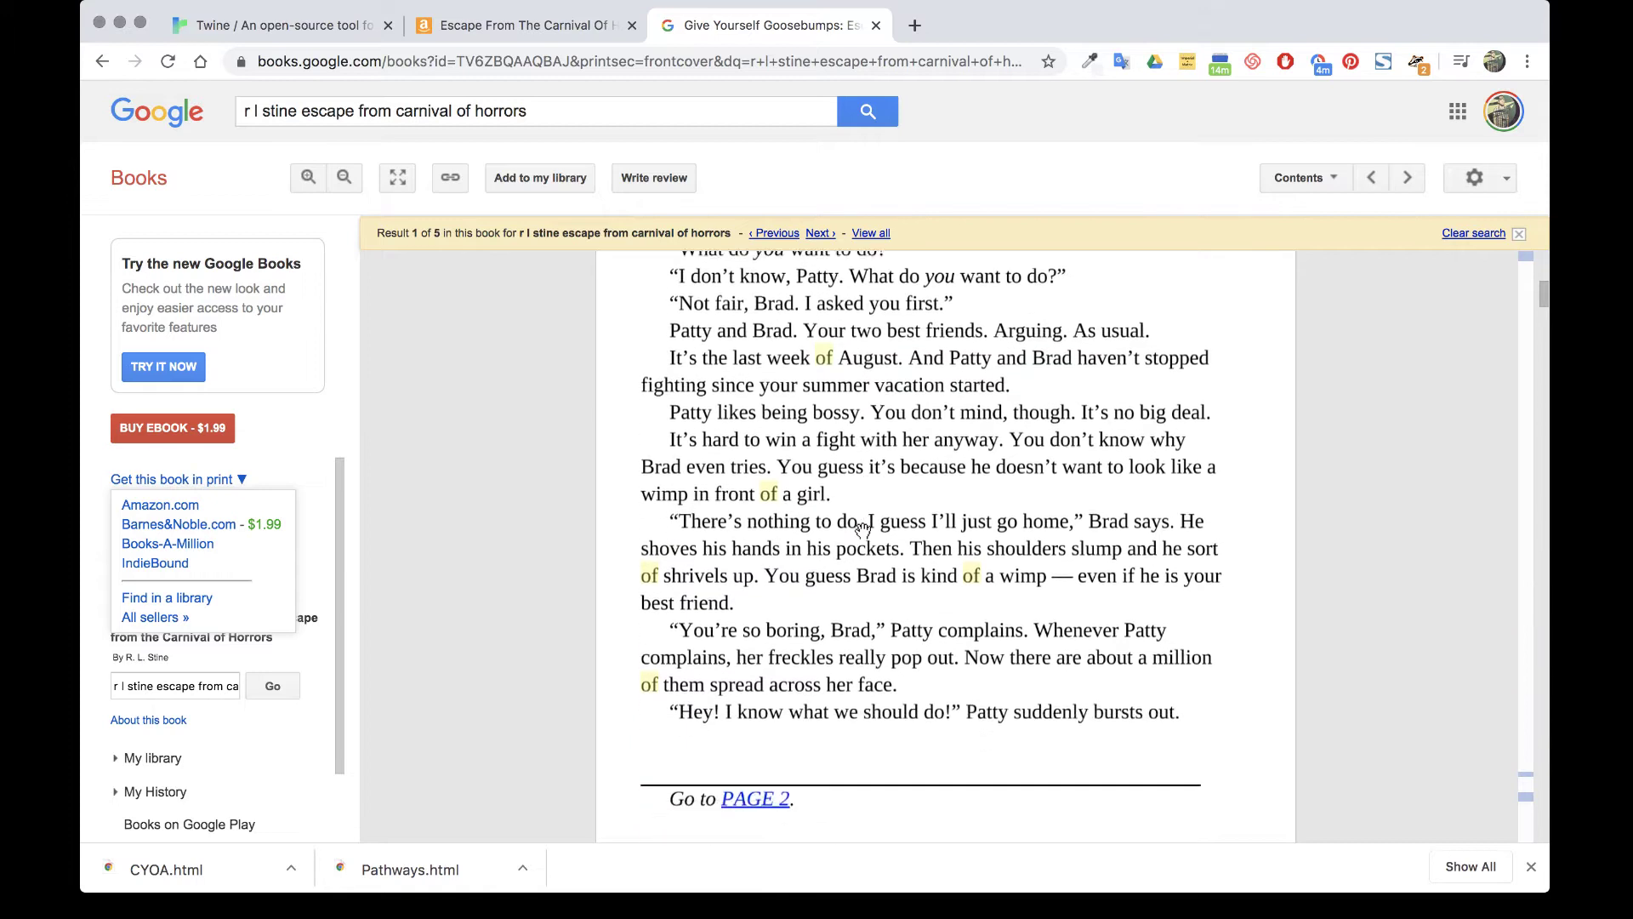
{"action": "scroll", "coordinate": [862, 528], "scroll_direction": "down", "scroll_amount": 2}
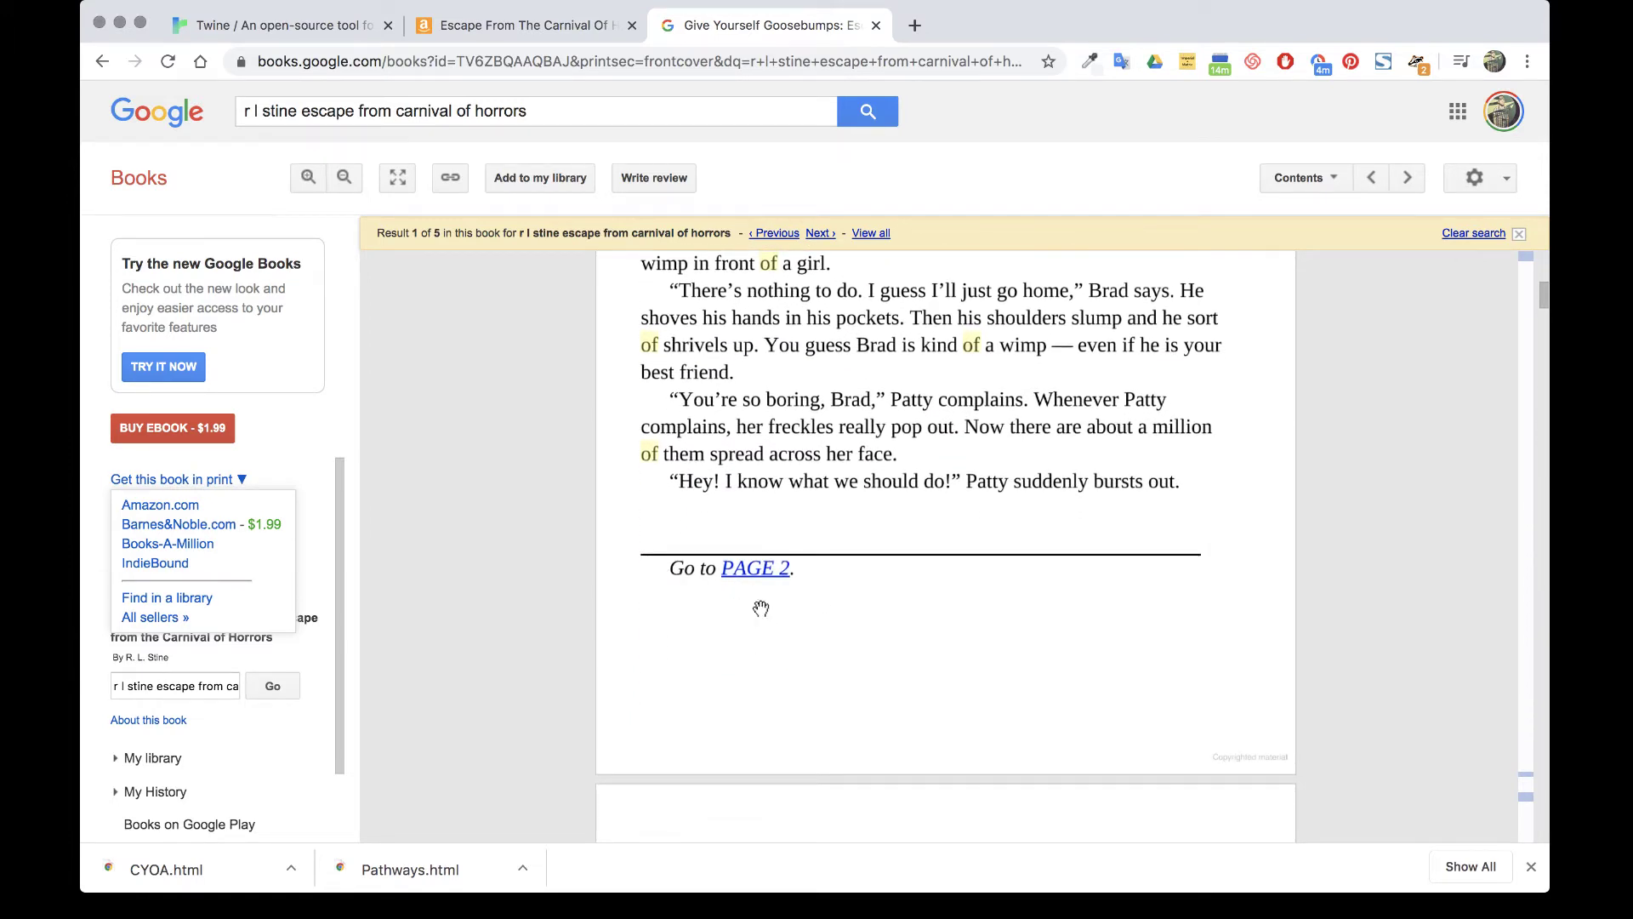
Step: Read pages 2 and 3 of the book, examining the page-turn choices offered at the end of page 3
{"action": "scroll", "coordinate": [799, 655], "scroll_direction": "down", "scroll_amount": 9}
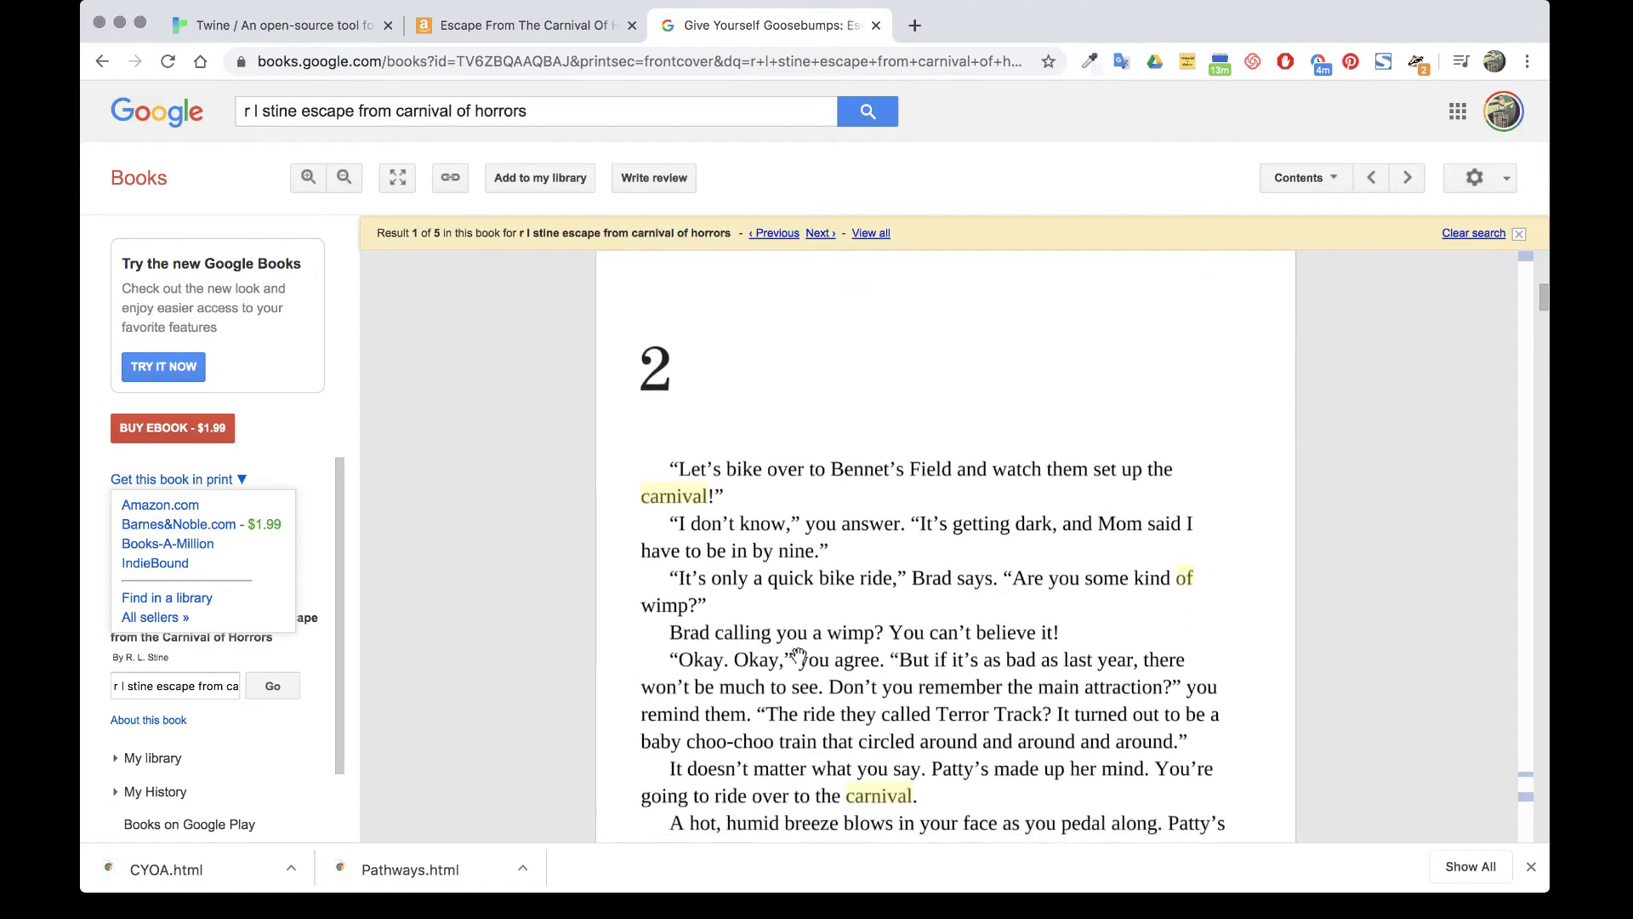
{"action": "scroll", "coordinate": [862, 789], "scroll_direction": "down", "scroll_amount": 10}
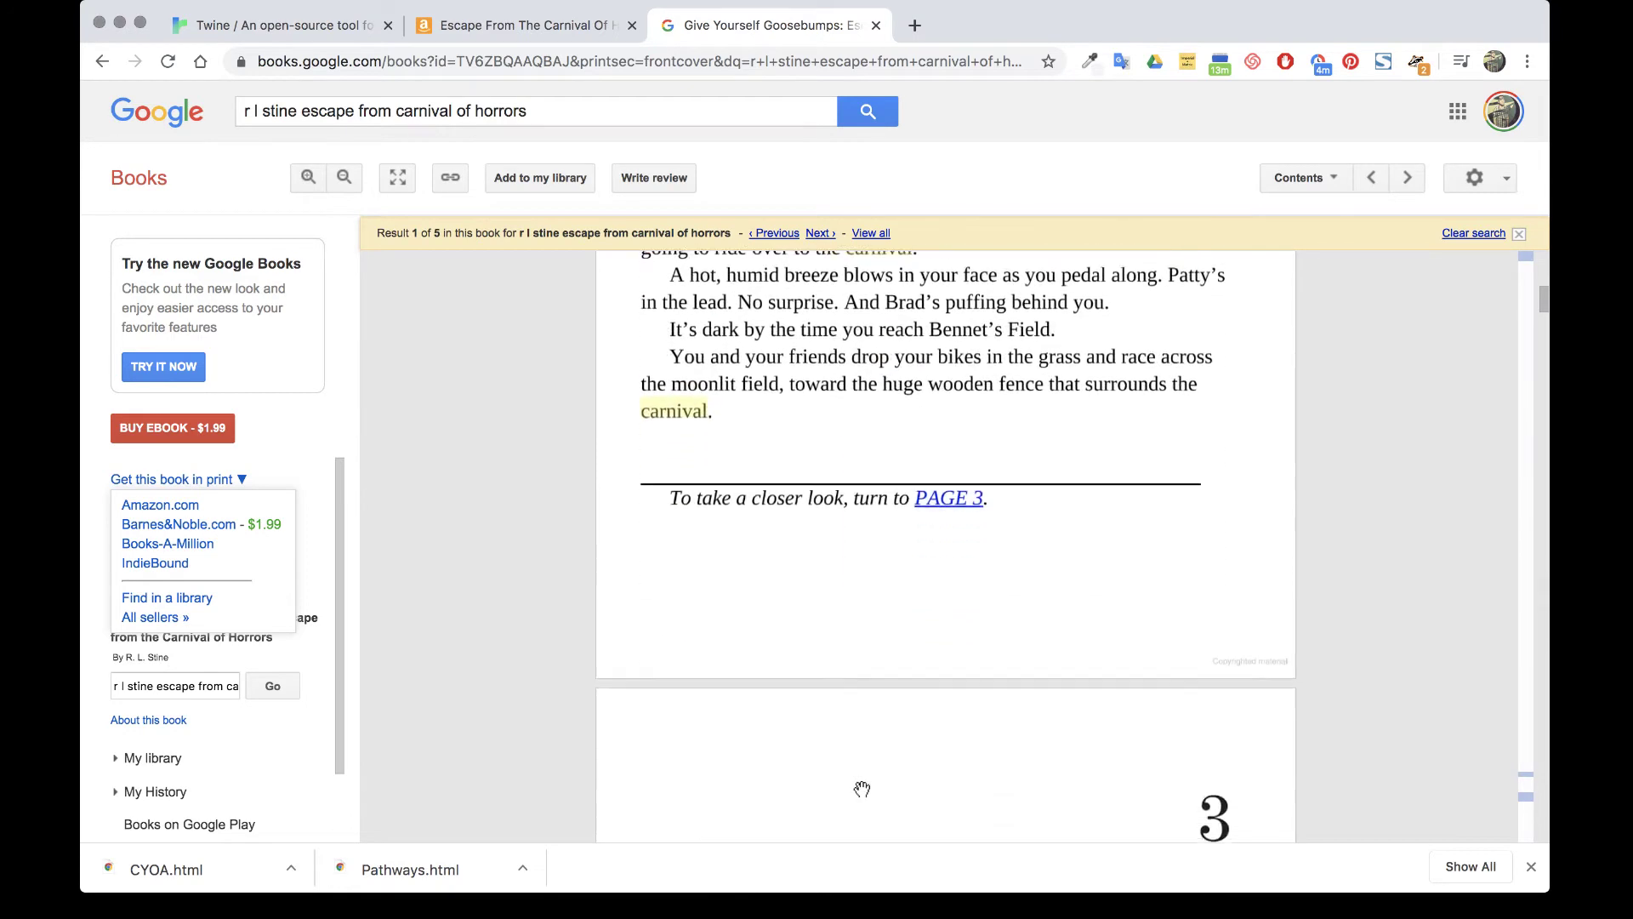
{"action": "scroll", "coordinate": [862, 789], "scroll_direction": "down", "scroll_amount": 3}
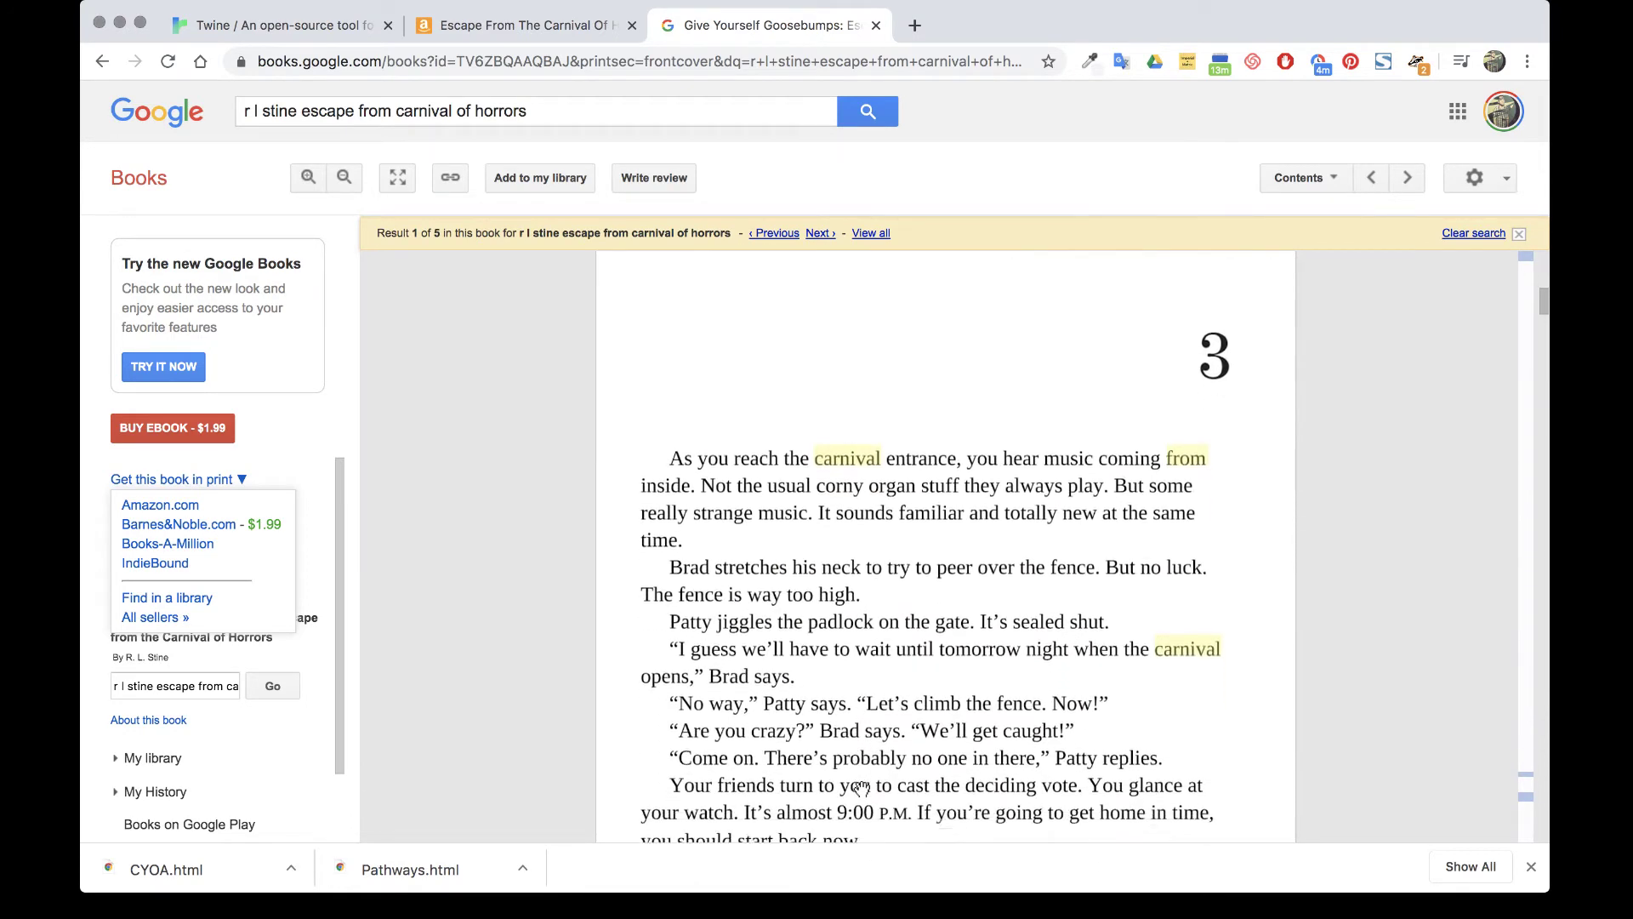
{"action": "scroll", "coordinate": [855, 791], "scroll_direction": "up", "scroll_amount": 3}
{"action": "scroll", "coordinate": [905, 567], "scroll_direction": "down", "scroll_amount": 8}
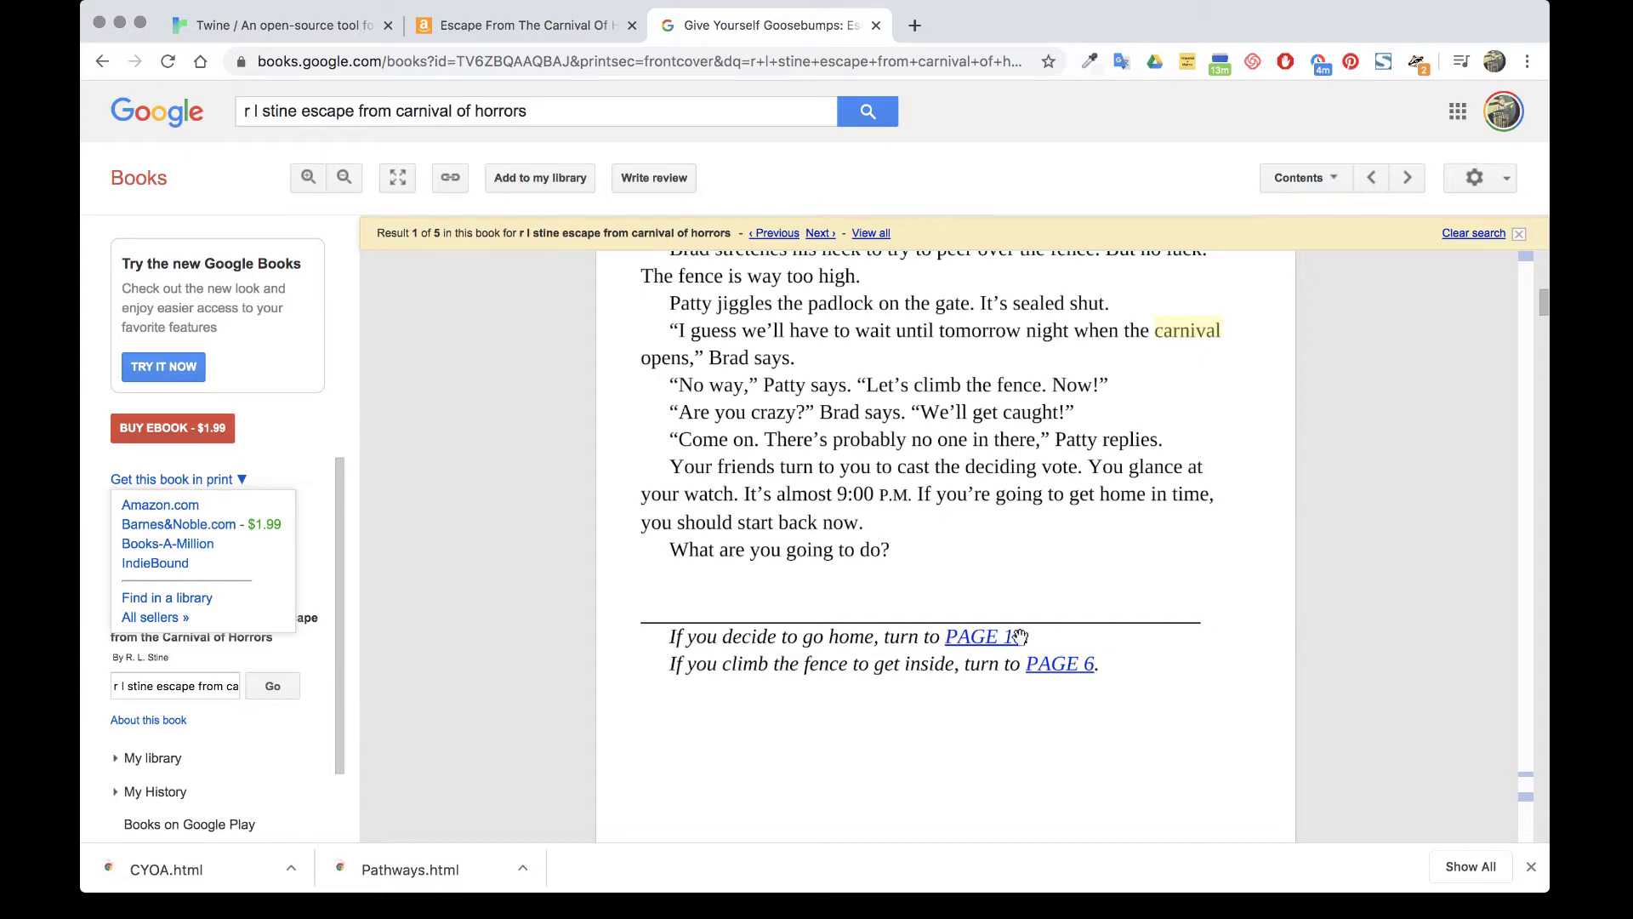
{"action": "scroll", "coordinate": [918, 725], "scroll_direction": "down", "scroll_amount": 2}
{"action": "scroll", "coordinate": [919, 725], "scroll_direction": "down", "scroll_amount": 3}
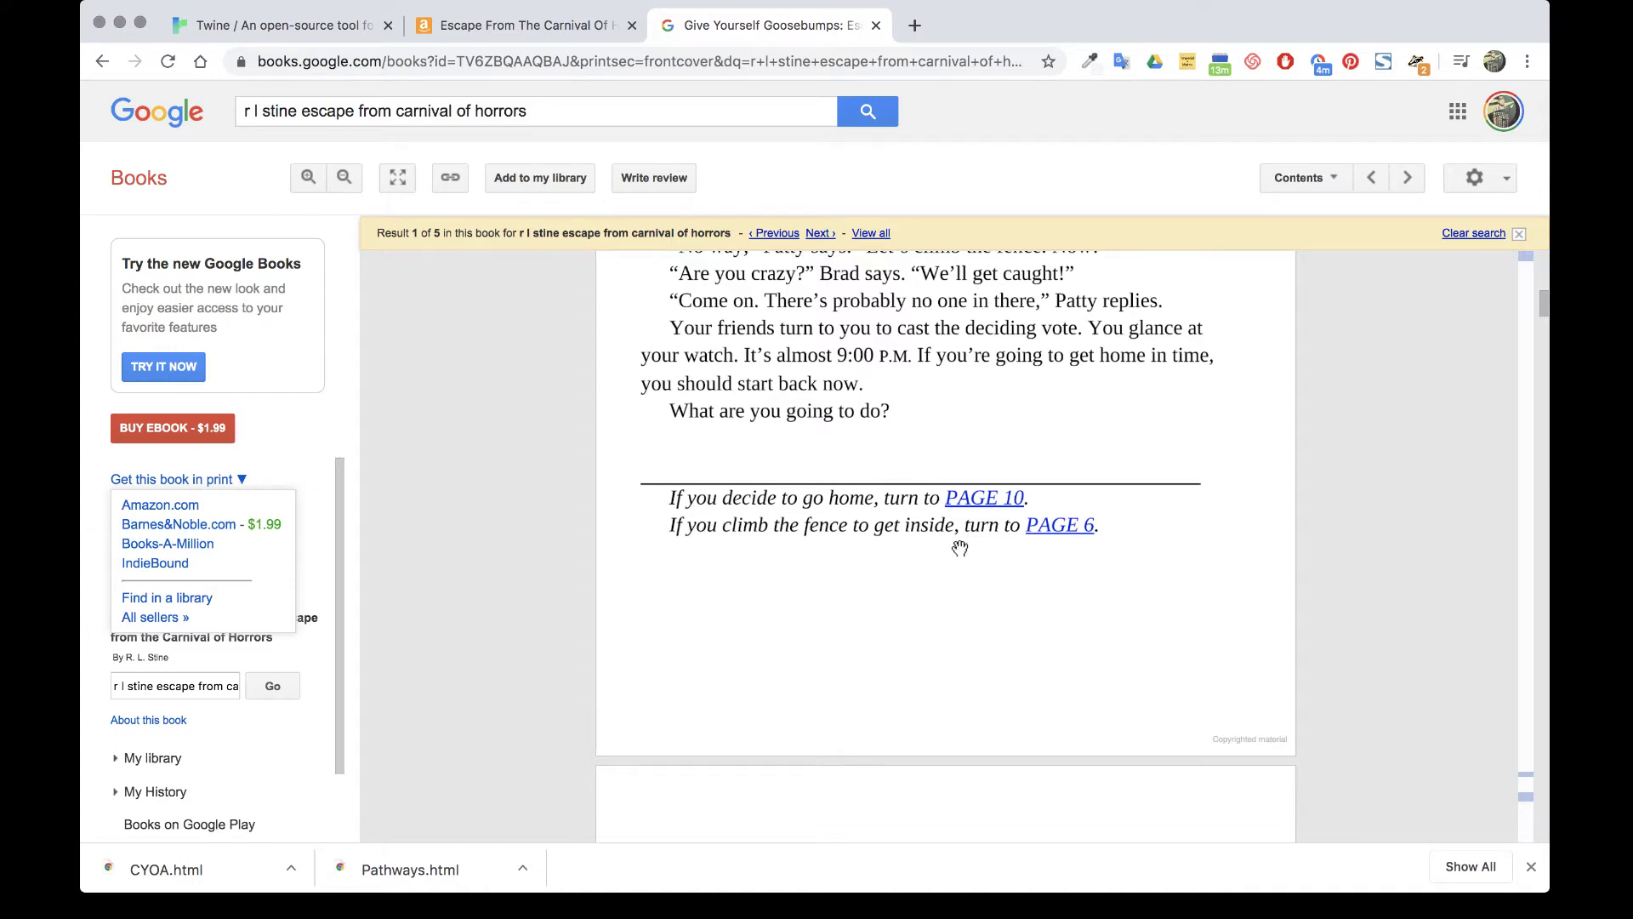
{"action": "scroll", "coordinate": [1074, 646], "scroll_direction": "up", "scroll_amount": 4}
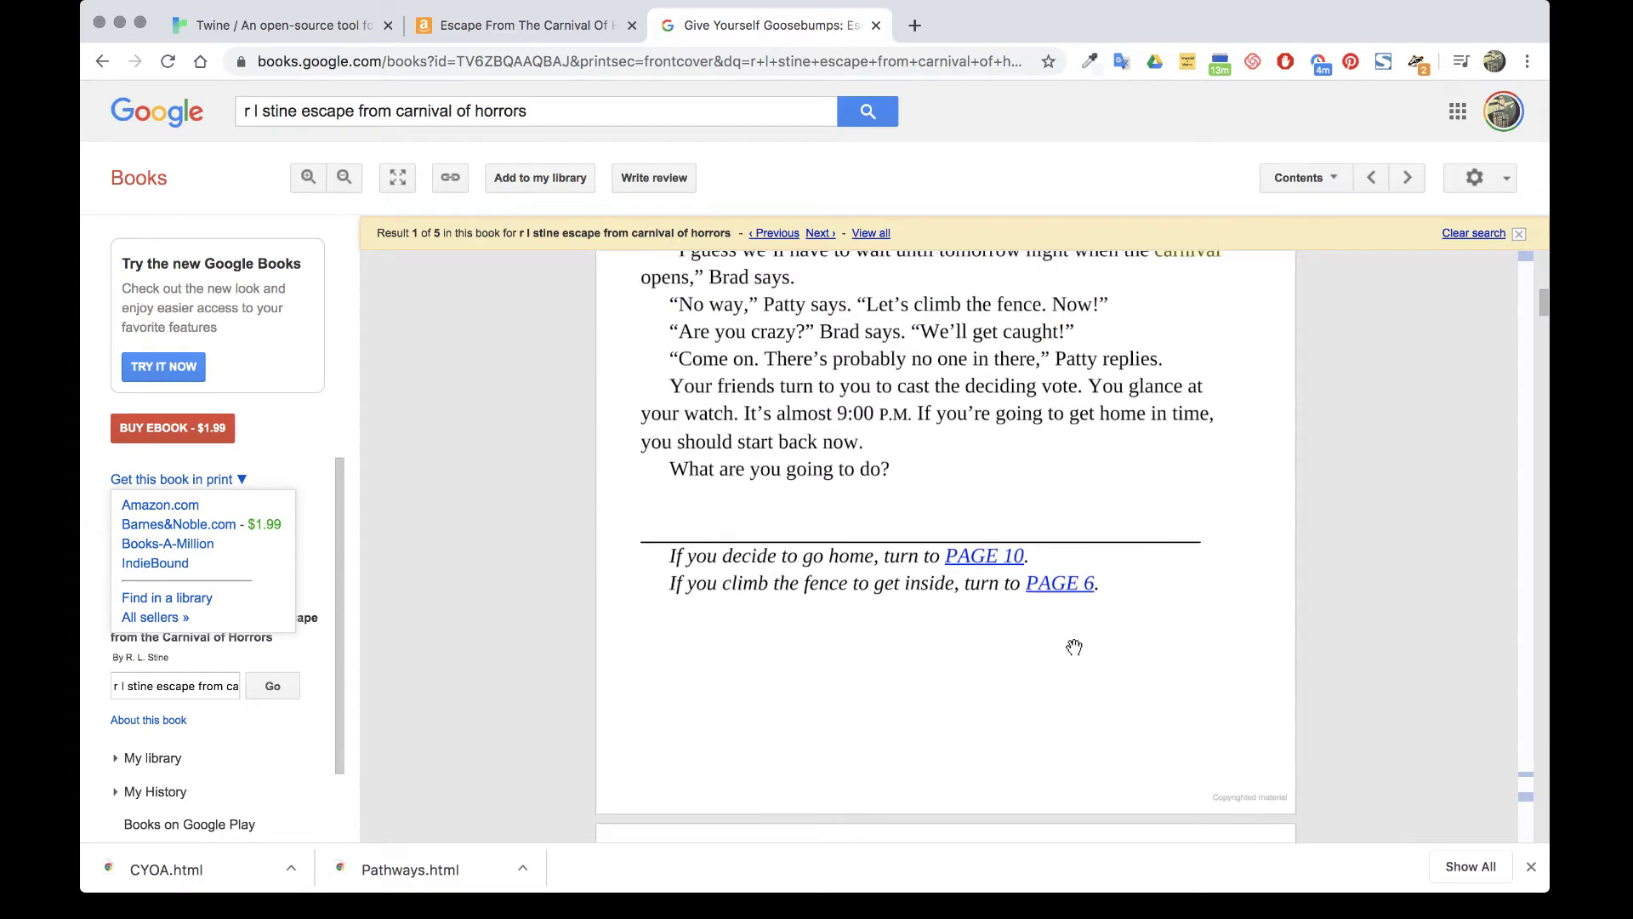
Step: Examine how the pages following page 3, including page 6, end in branching or forwarding page links
{"action": "scroll", "coordinate": [1075, 647], "scroll_direction": "down", "scroll_amount": 4}
{"action": "scroll", "coordinate": [1074, 647], "scroll_direction": "down", "scroll_amount": 20}
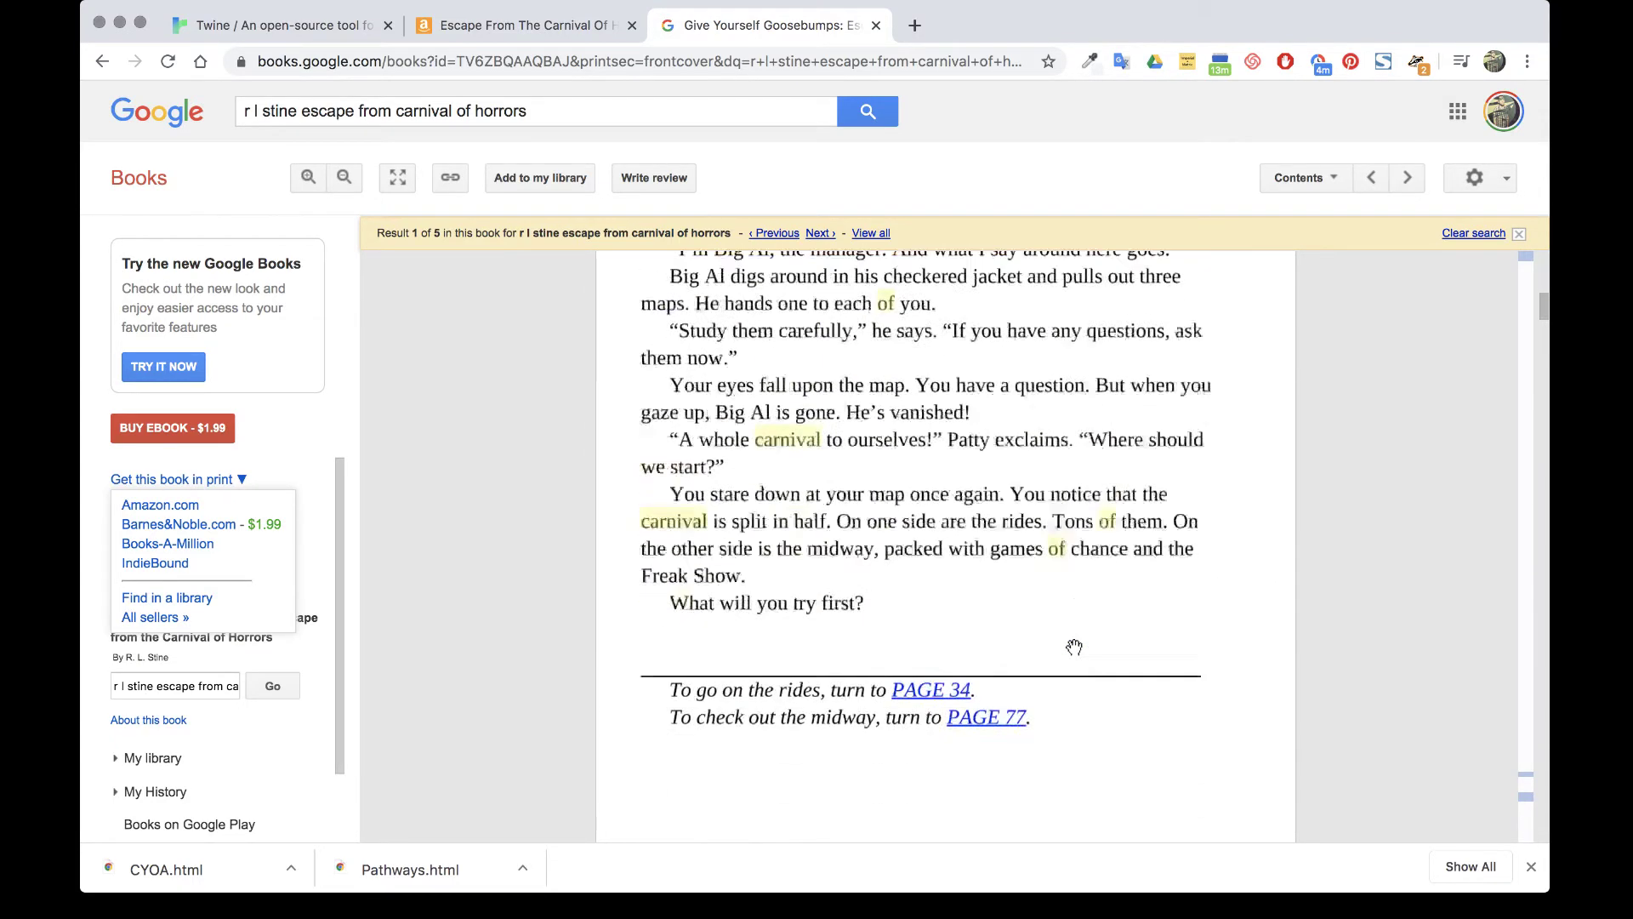
{"action": "scroll", "coordinate": [1074, 647], "scroll_direction": "down", "scroll_amount": 12}
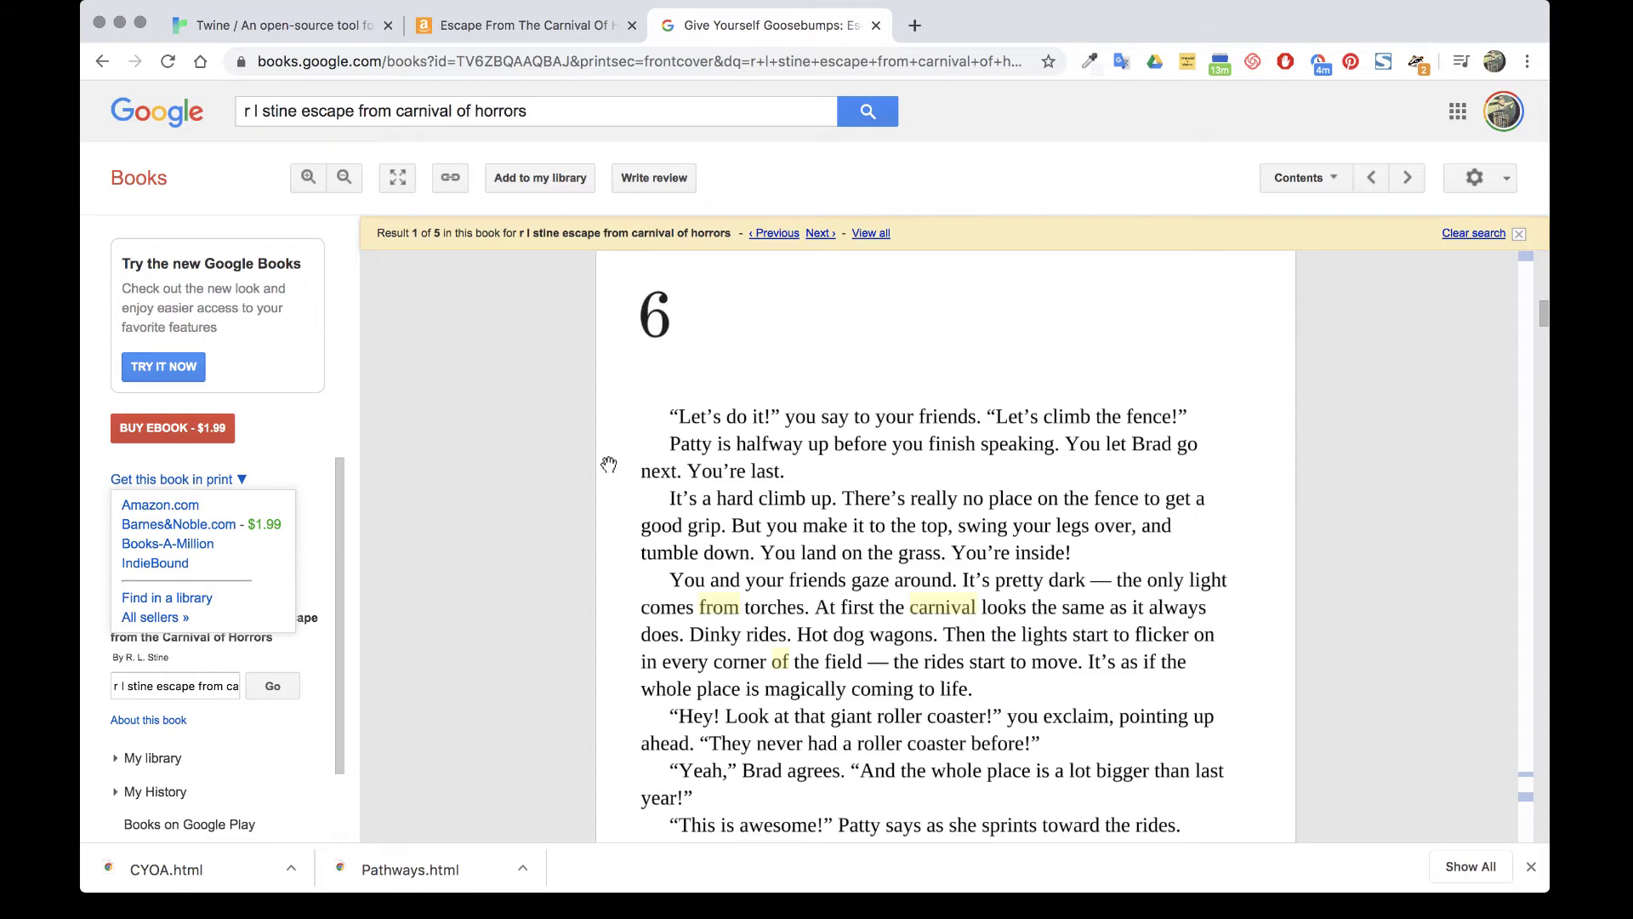
{"action": "scroll", "coordinate": [621, 595], "scroll_direction": "down", "scroll_amount": 3}
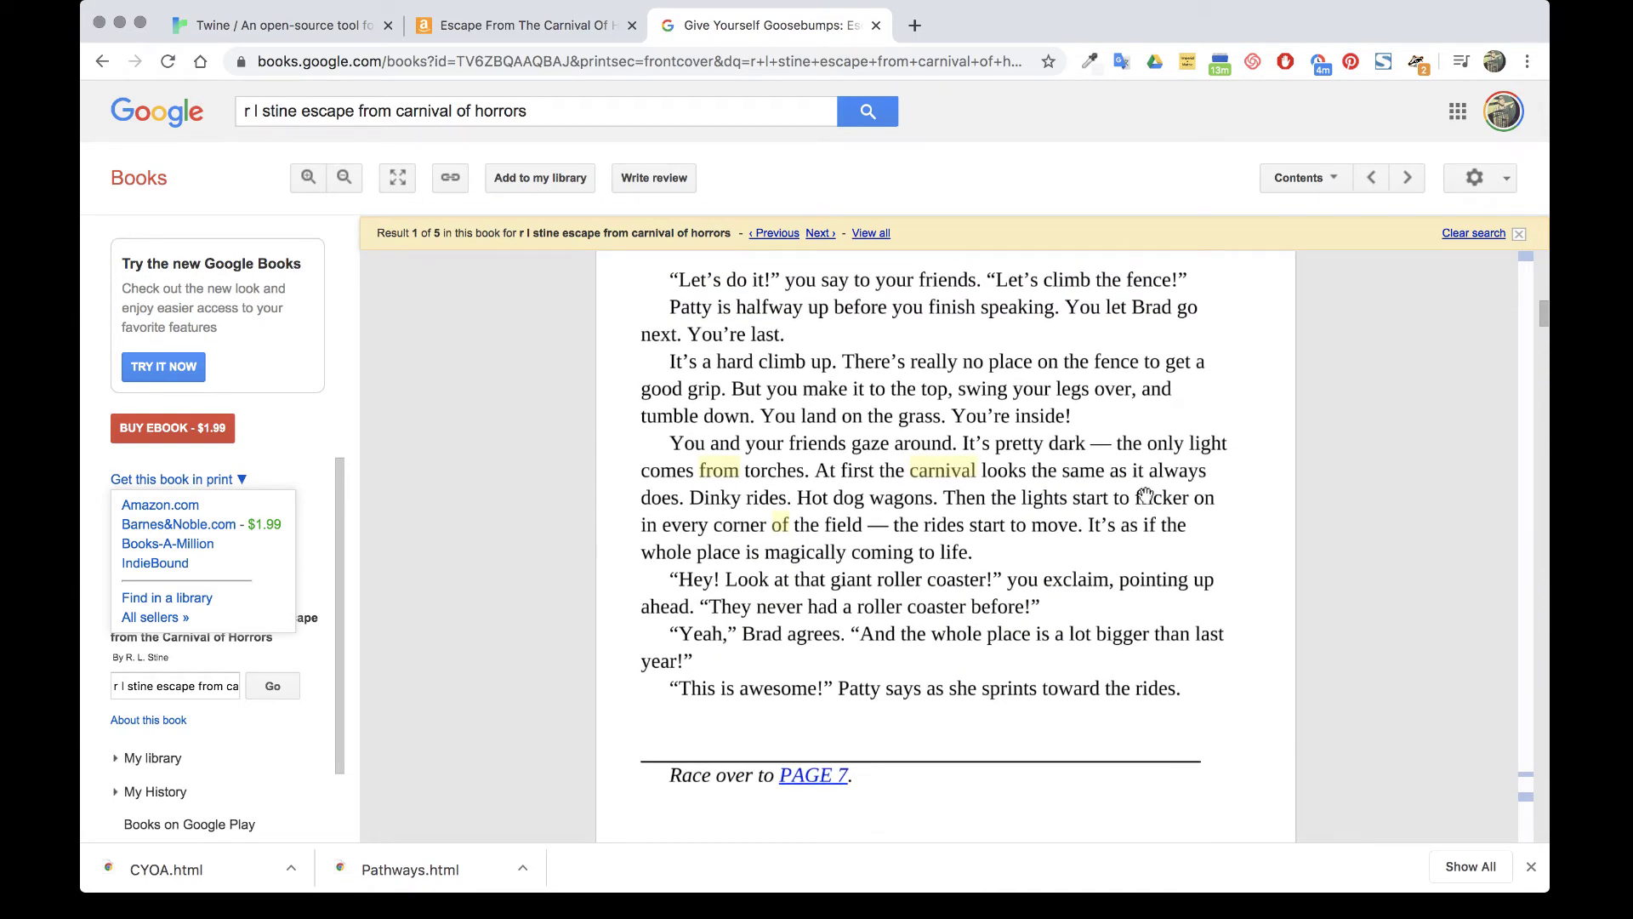
{"action": "scroll", "coordinate": [860, 742], "scroll_direction": "up", "scroll_amount": 5}
{"action": "scroll", "coordinate": [860, 742], "scroll_direction": "up", "scroll_amount": 6}
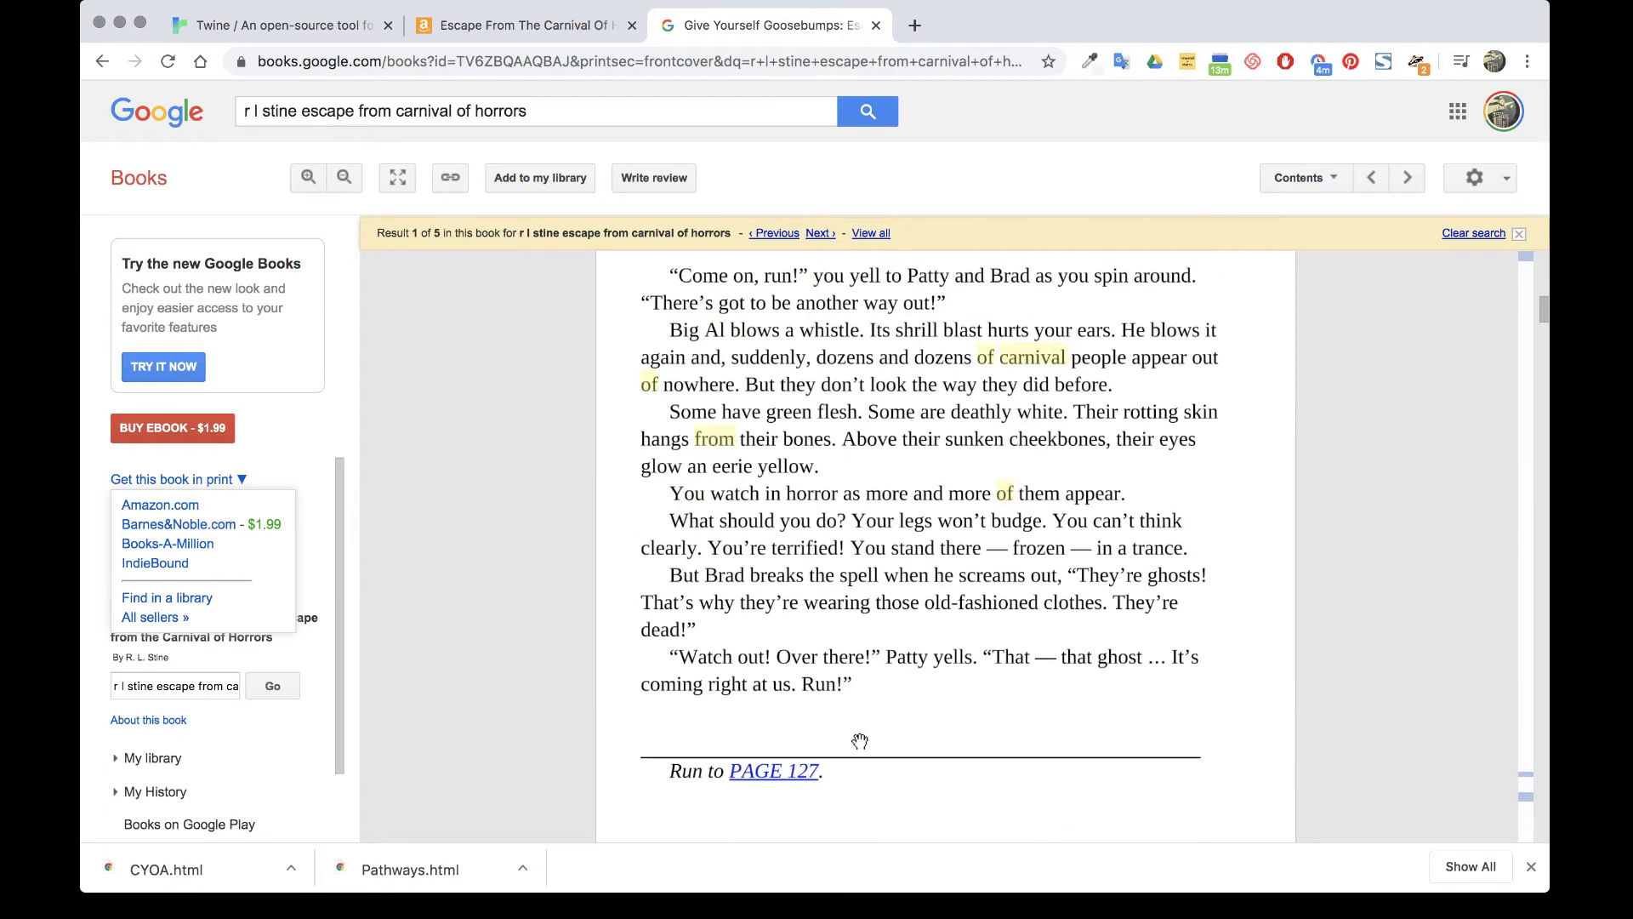
{"action": "scroll", "coordinate": [860, 742], "scroll_direction": "down", "scroll_amount": 2}
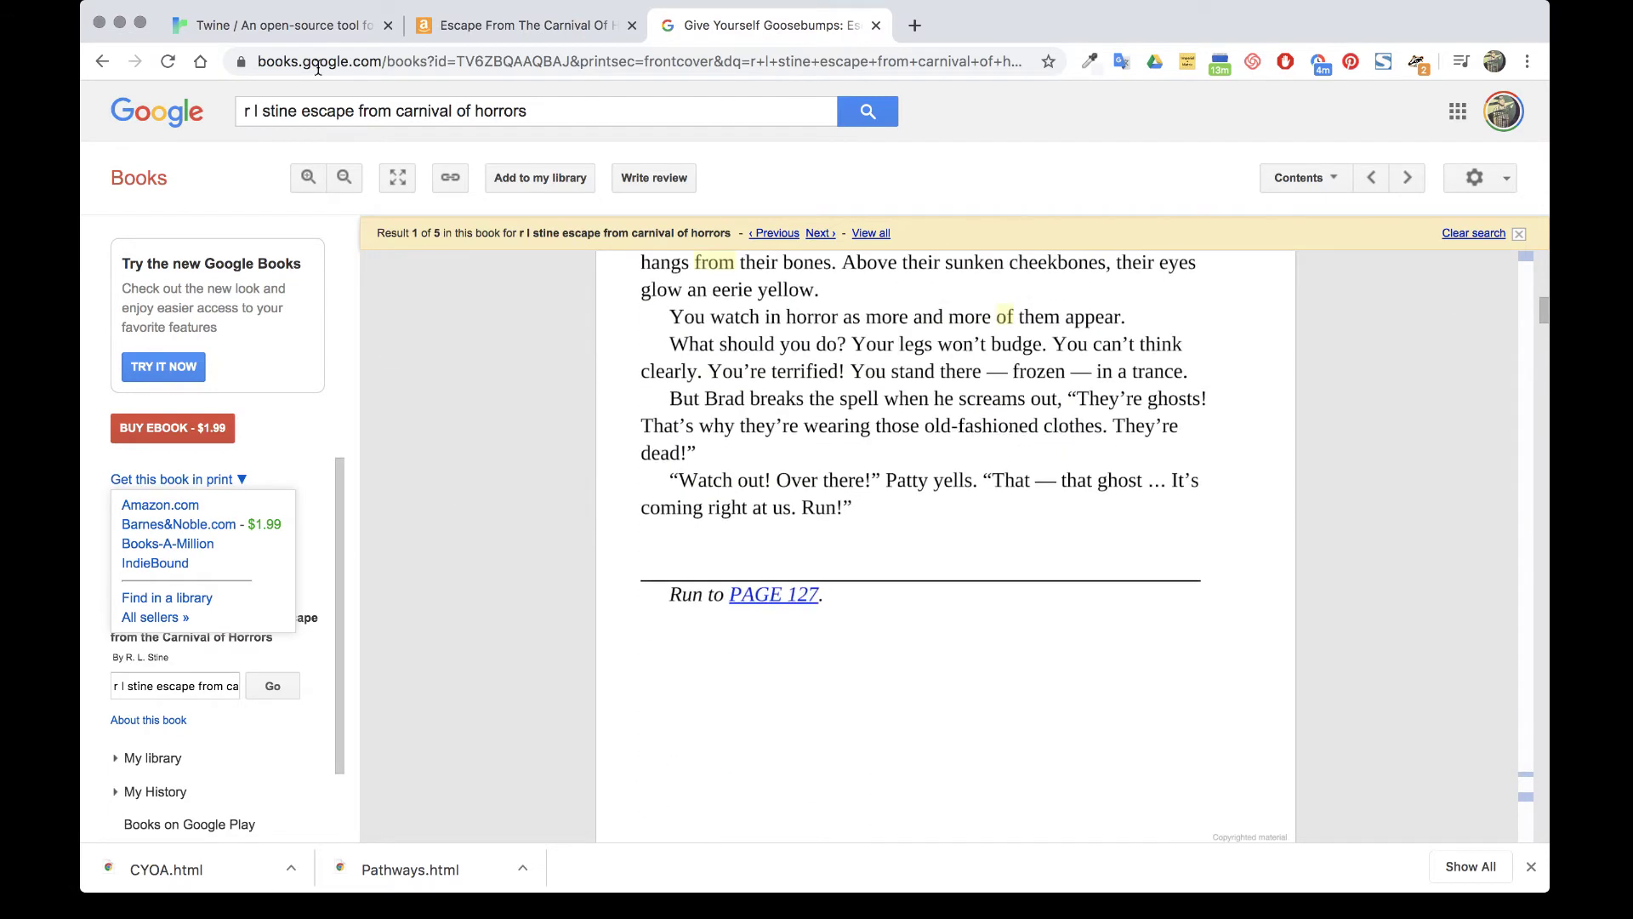
Step: Switch to the Twine site, open its online version and dismiss the browser's downloads bar
{"action": "left_click", "coordinate": [253, 26]}
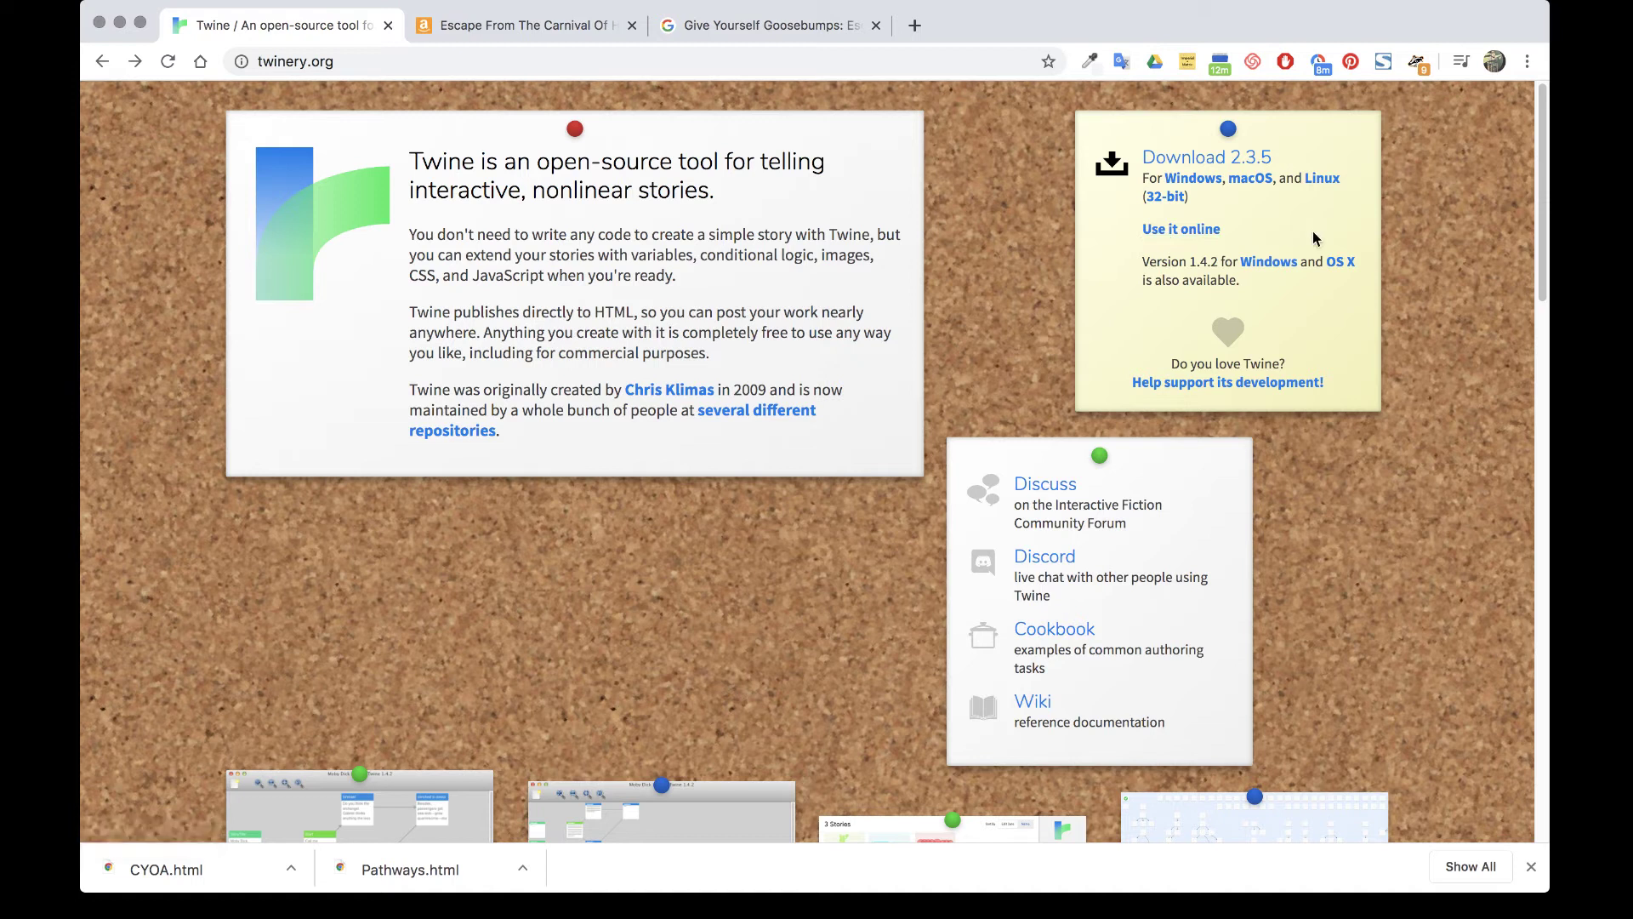
{"action": "left_click", "coordinate": [1189, 231]}
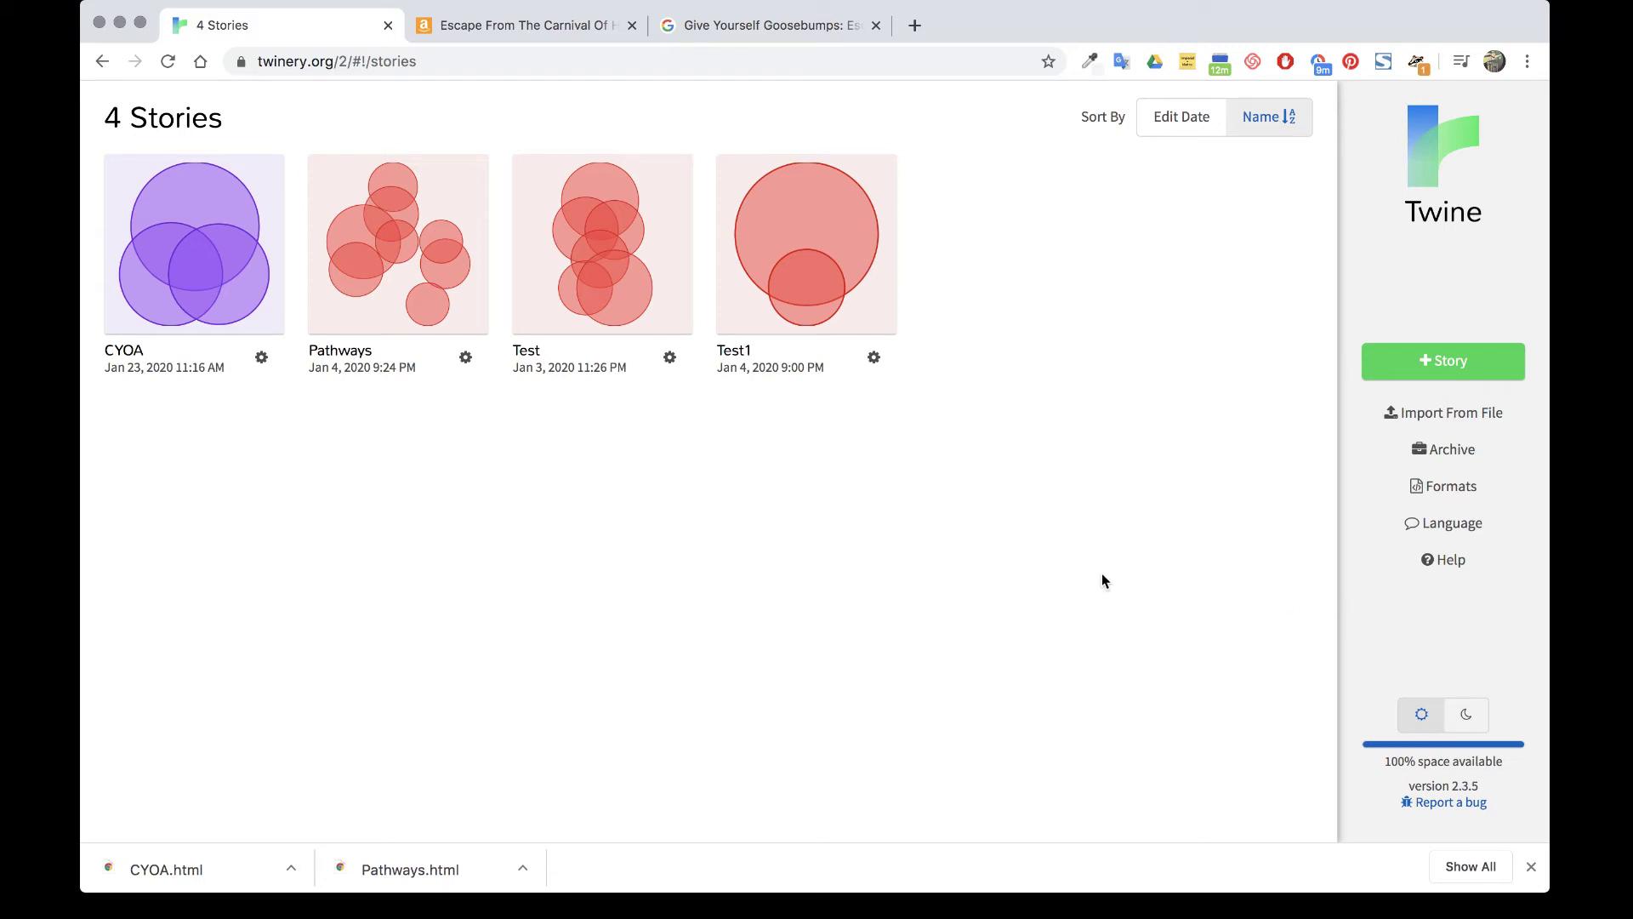
{"action": "left_click", "coordinate": [1530, 867]}
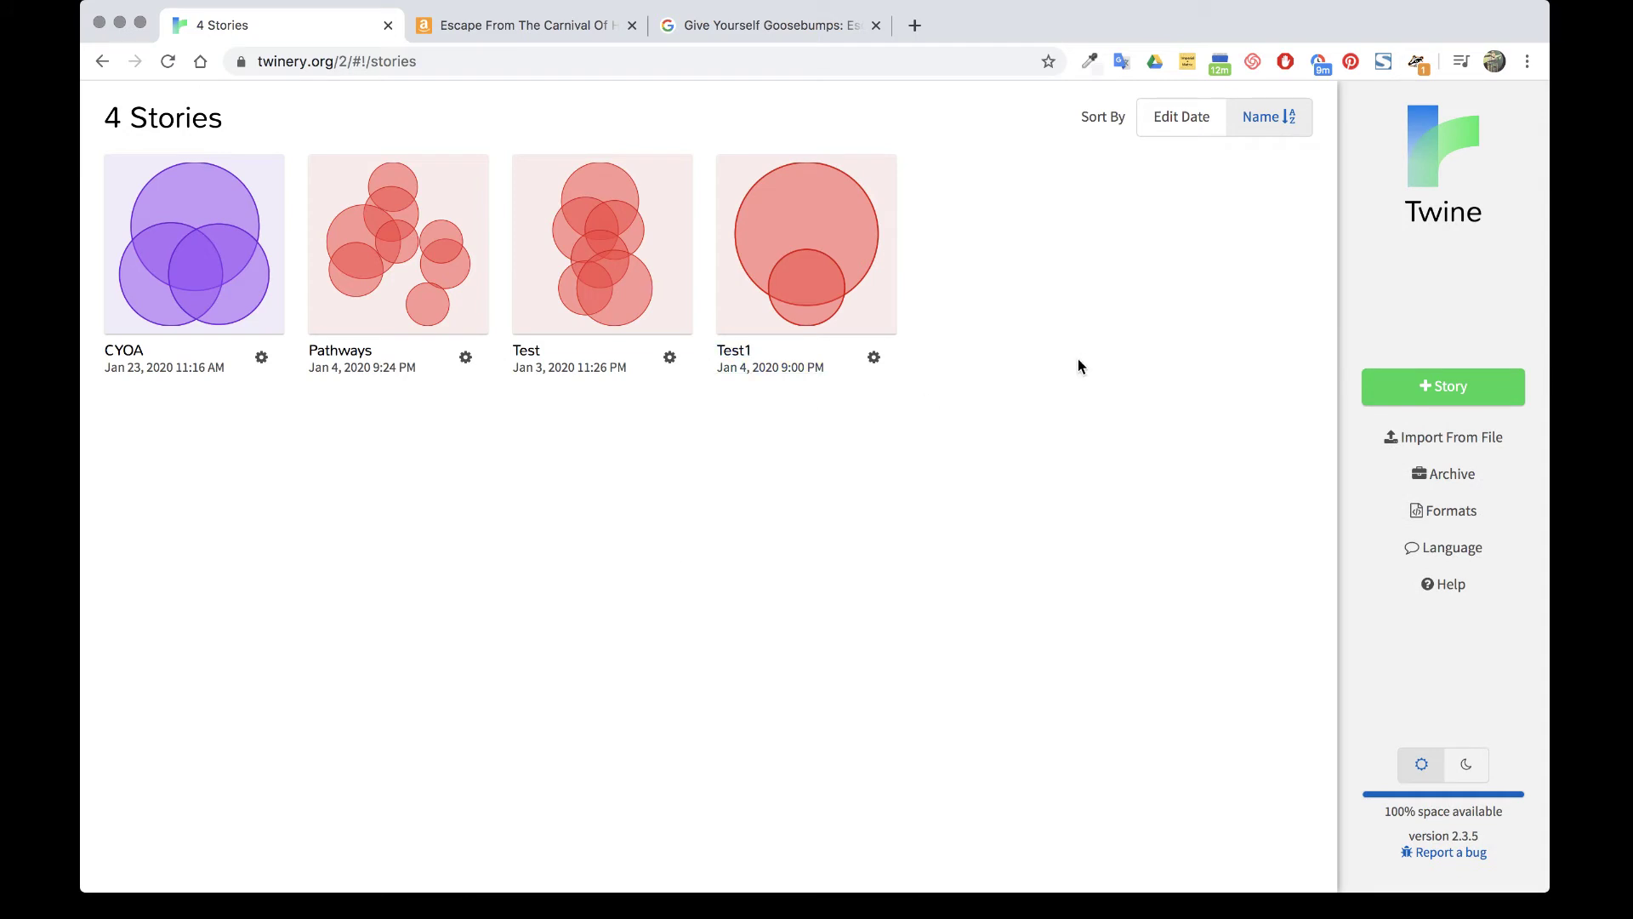
Step: Create a new story named WYD
{"action": "left_click", "coordinate": [1481, 392]}
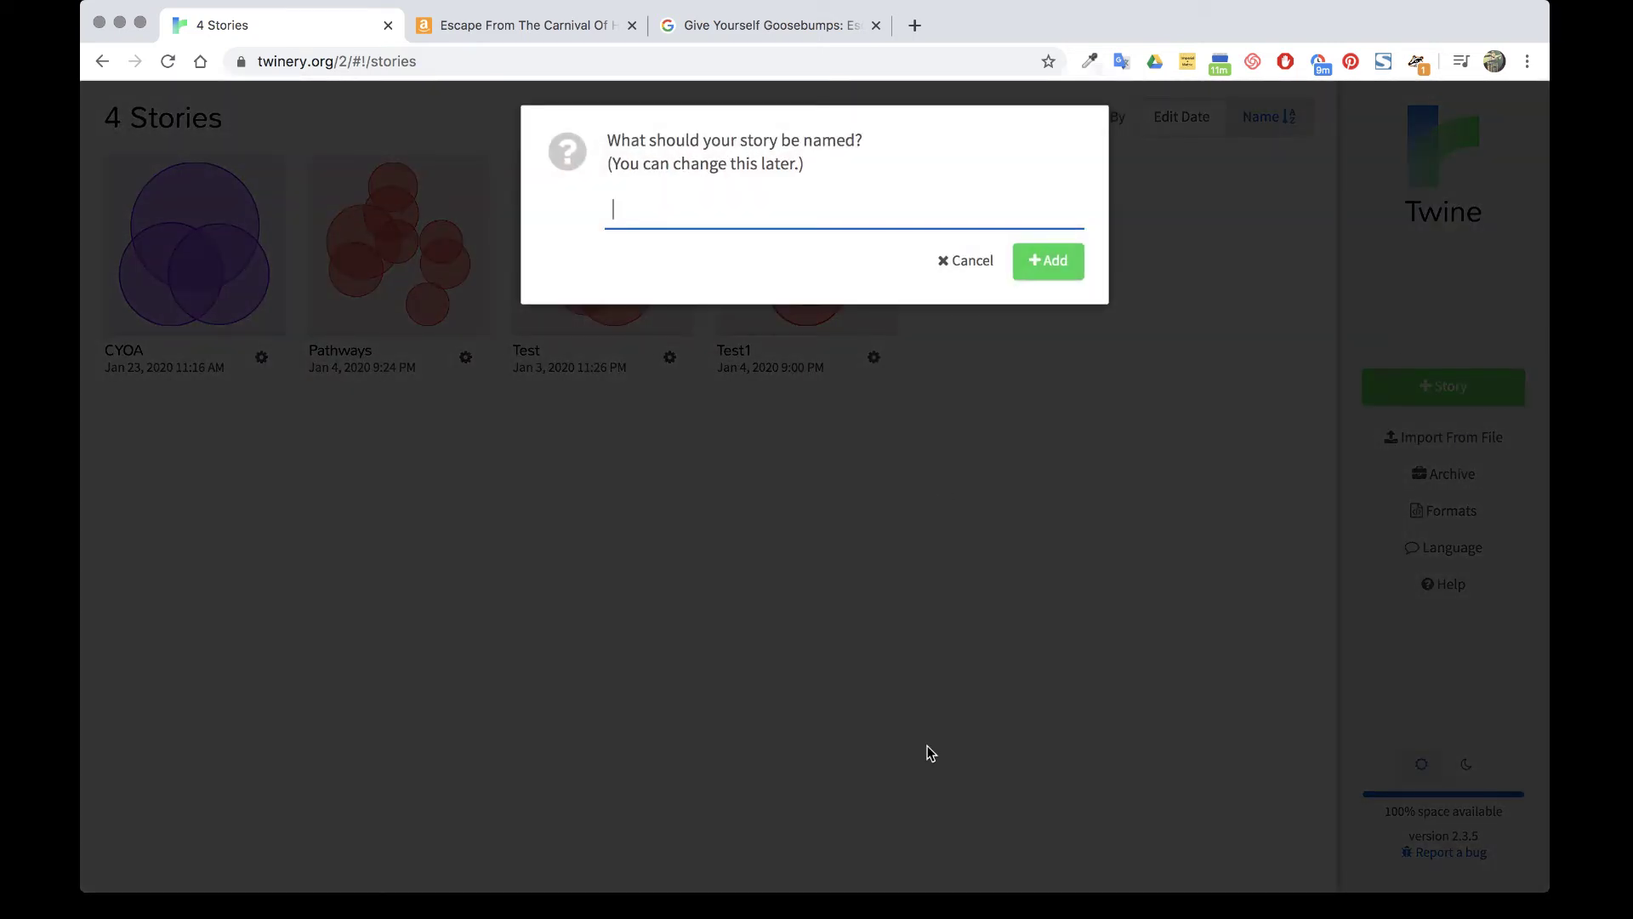
{"action": "type", "text": "WYD"}
{"action": "left_click", "coordinate": [1062, 255]}
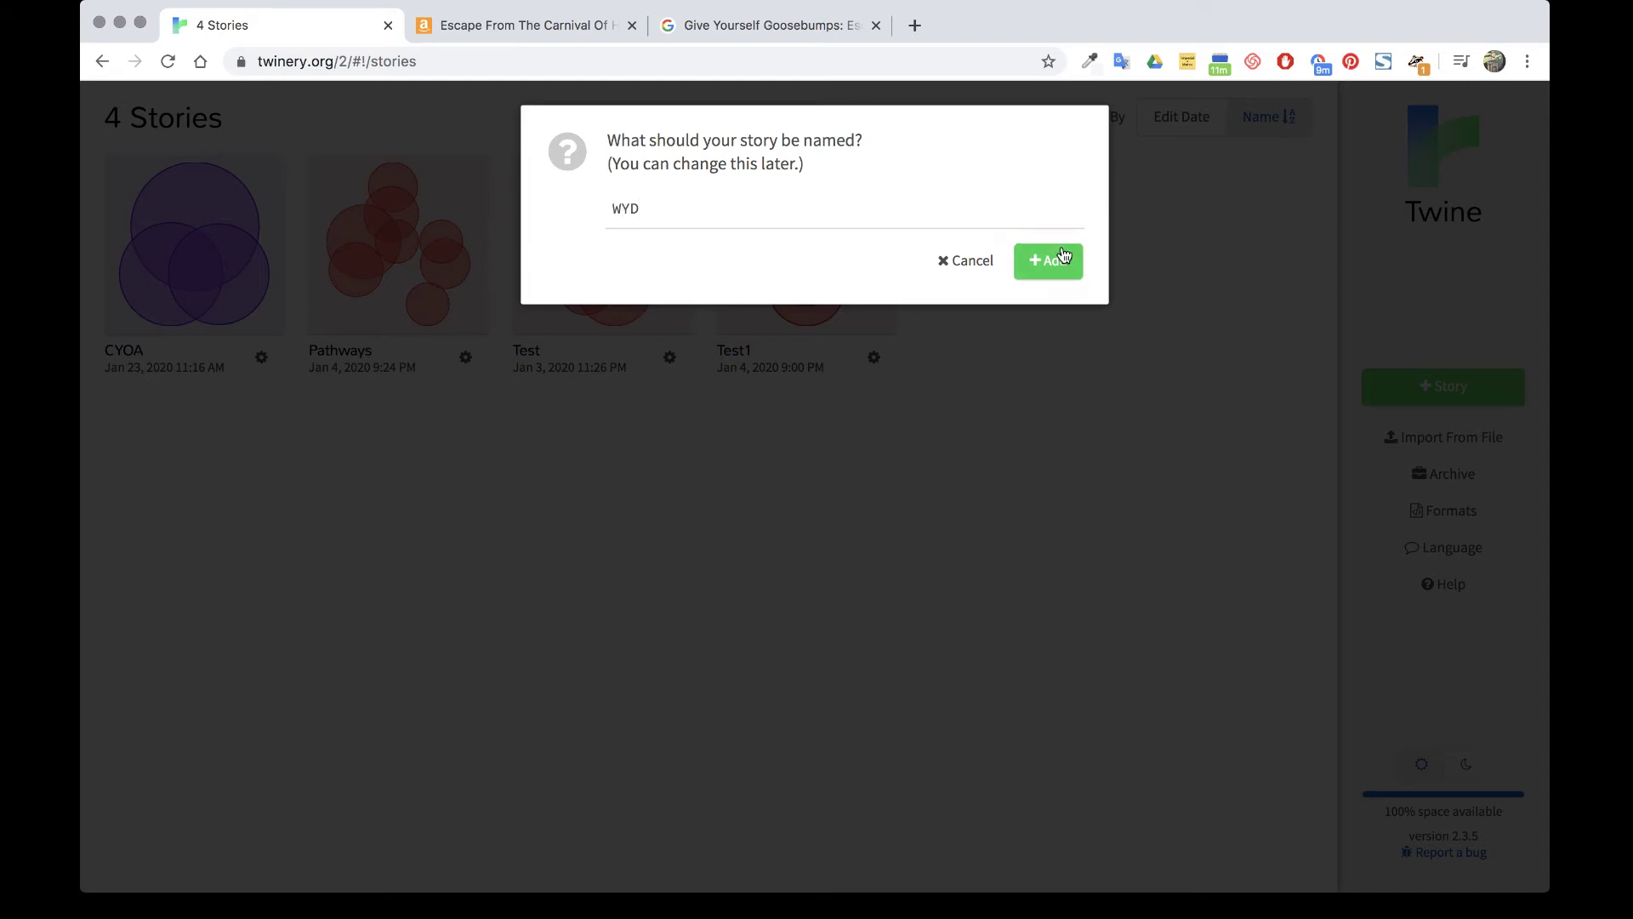
Step: Open the untitled starting passage for editing and rename it Alarm
{"action": "mouse_move", "coordinate": [769, 411]}
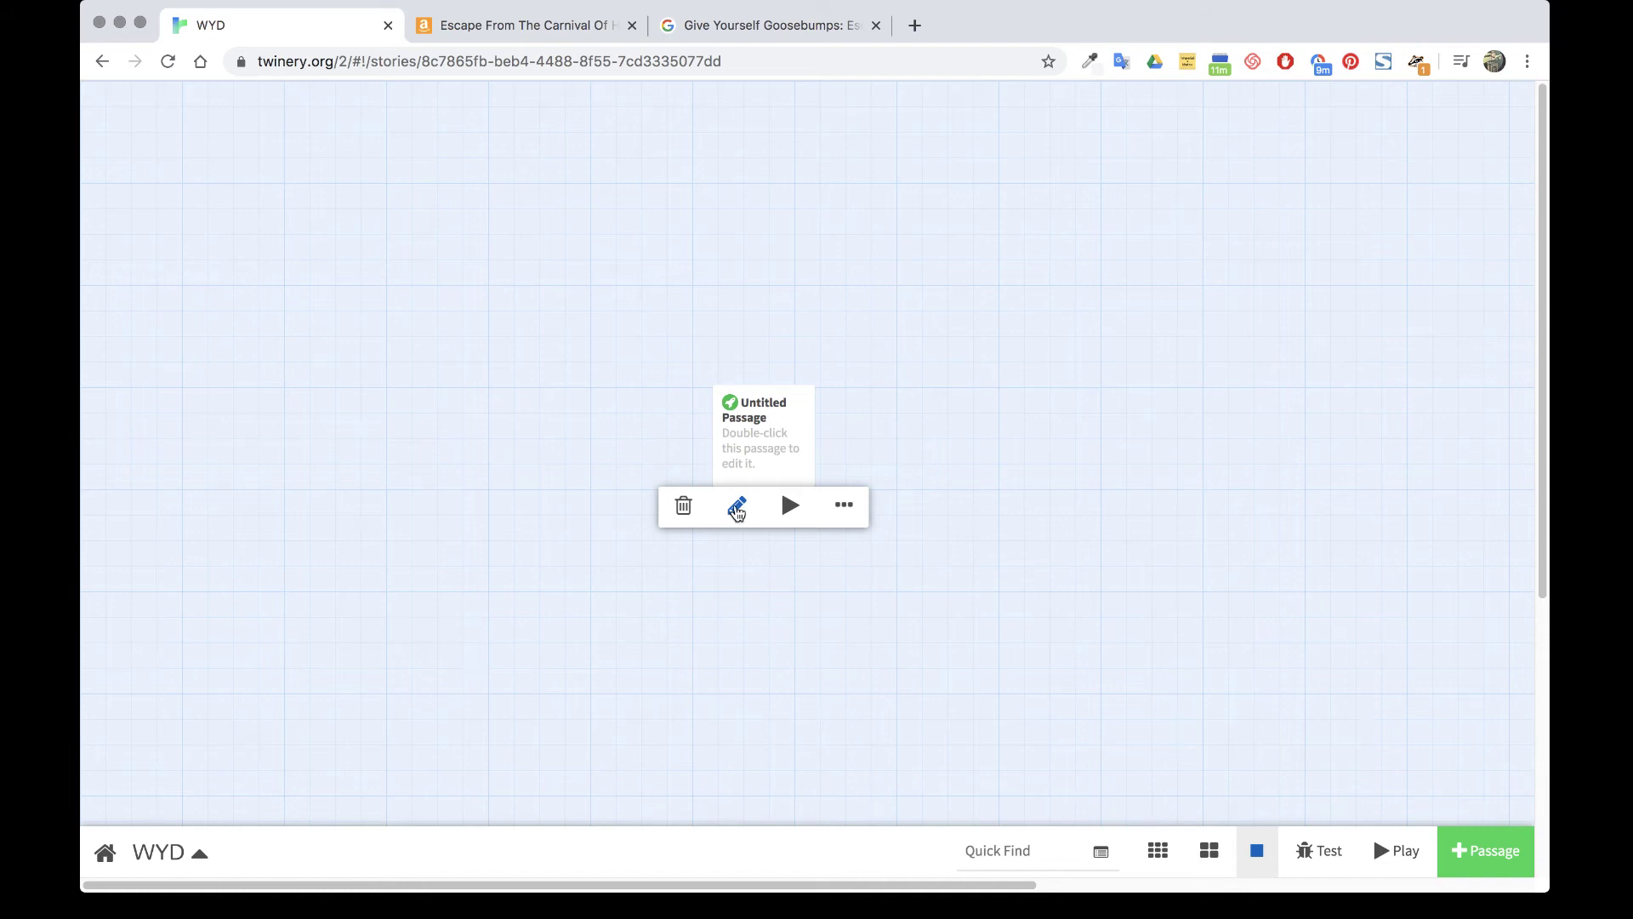
{"action": "left_click", "coordinate": [737, 508]}
{"action": "left_click", "coordinate": [677, 110]}
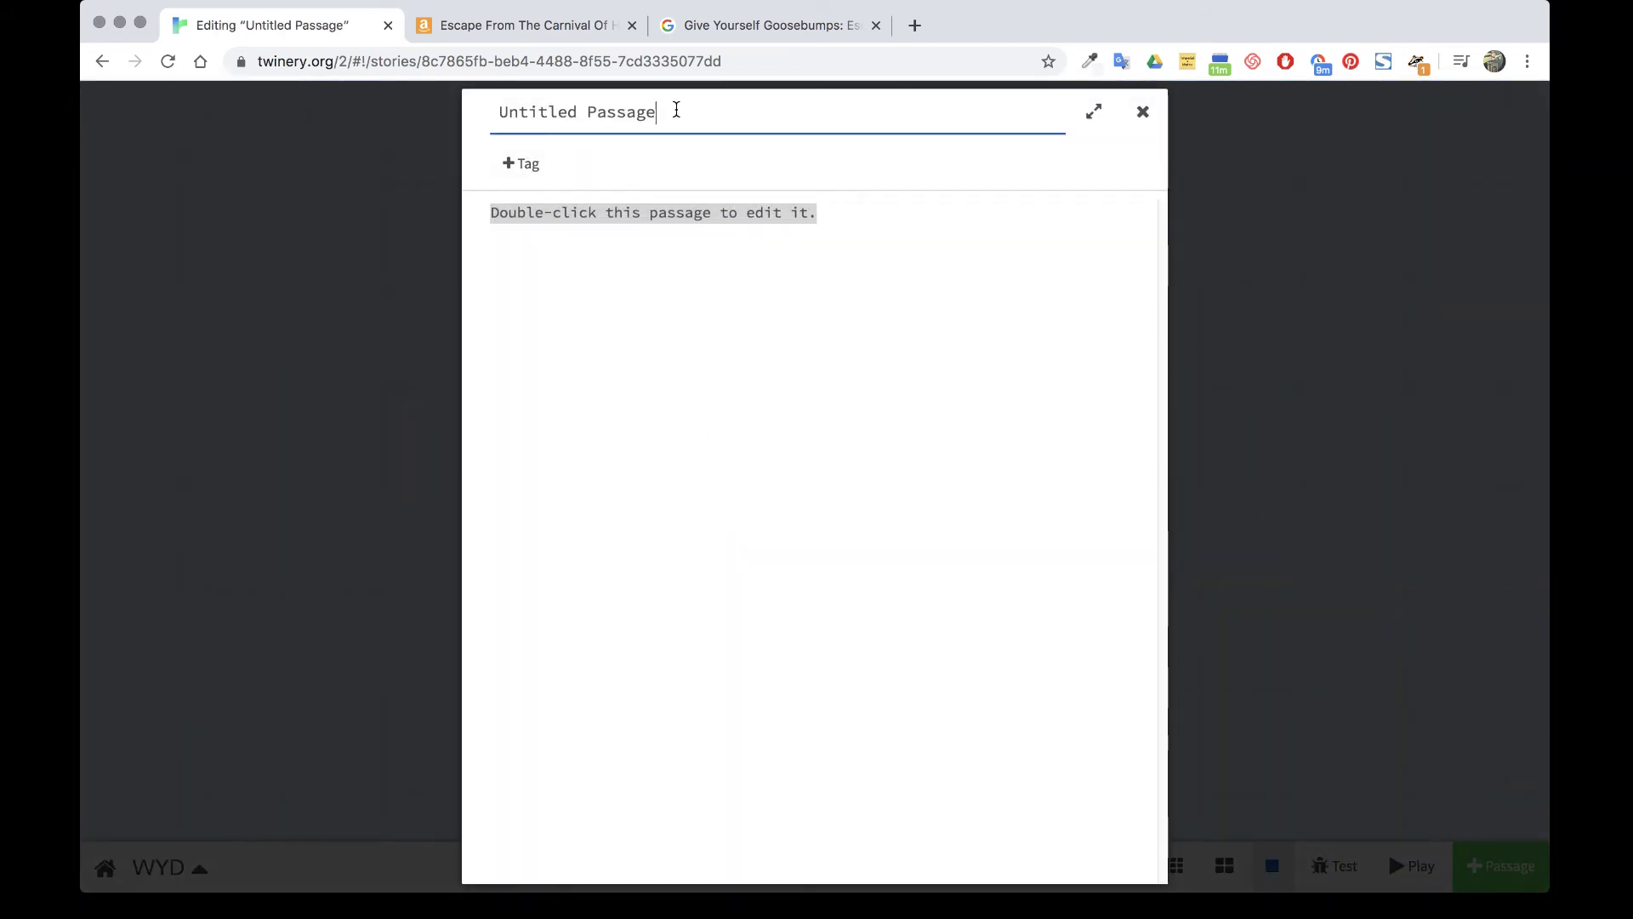
{"action": "key", "text": "super+a"}
{"action": "type", "text": "Alarm"}
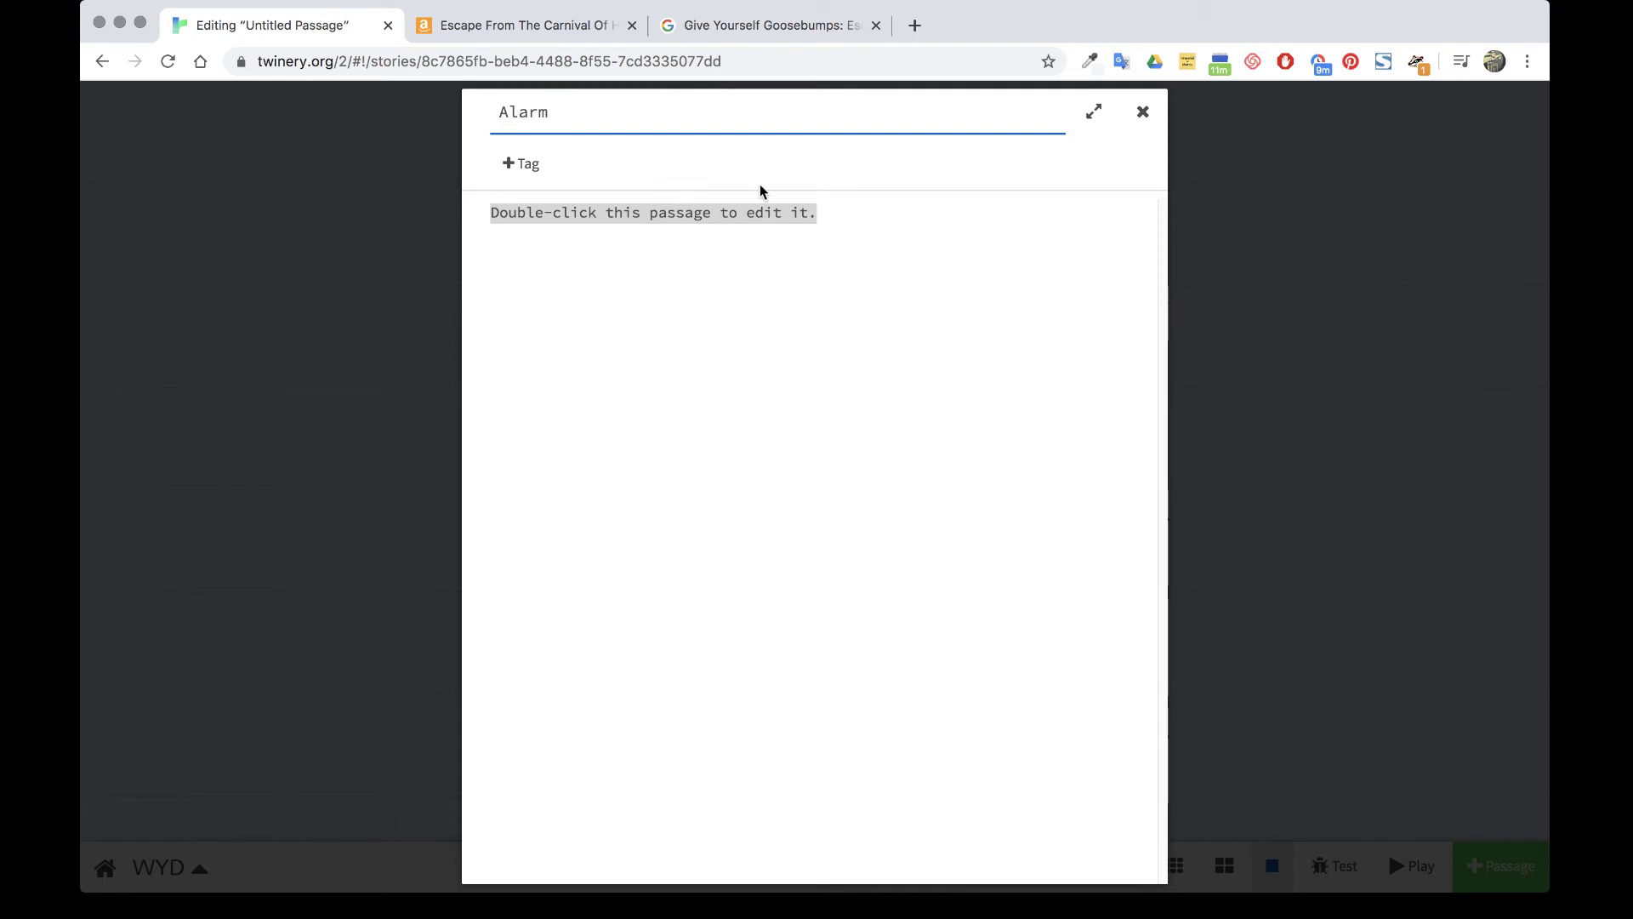
Step: Replace the Alarm passage's placeholder text with "You wake up, startled to the sound of your phone's alarm. WYD?"
{"action": "left_click", "coordinate": [787, 244]}
{"action": "key", "text": "super+a"}
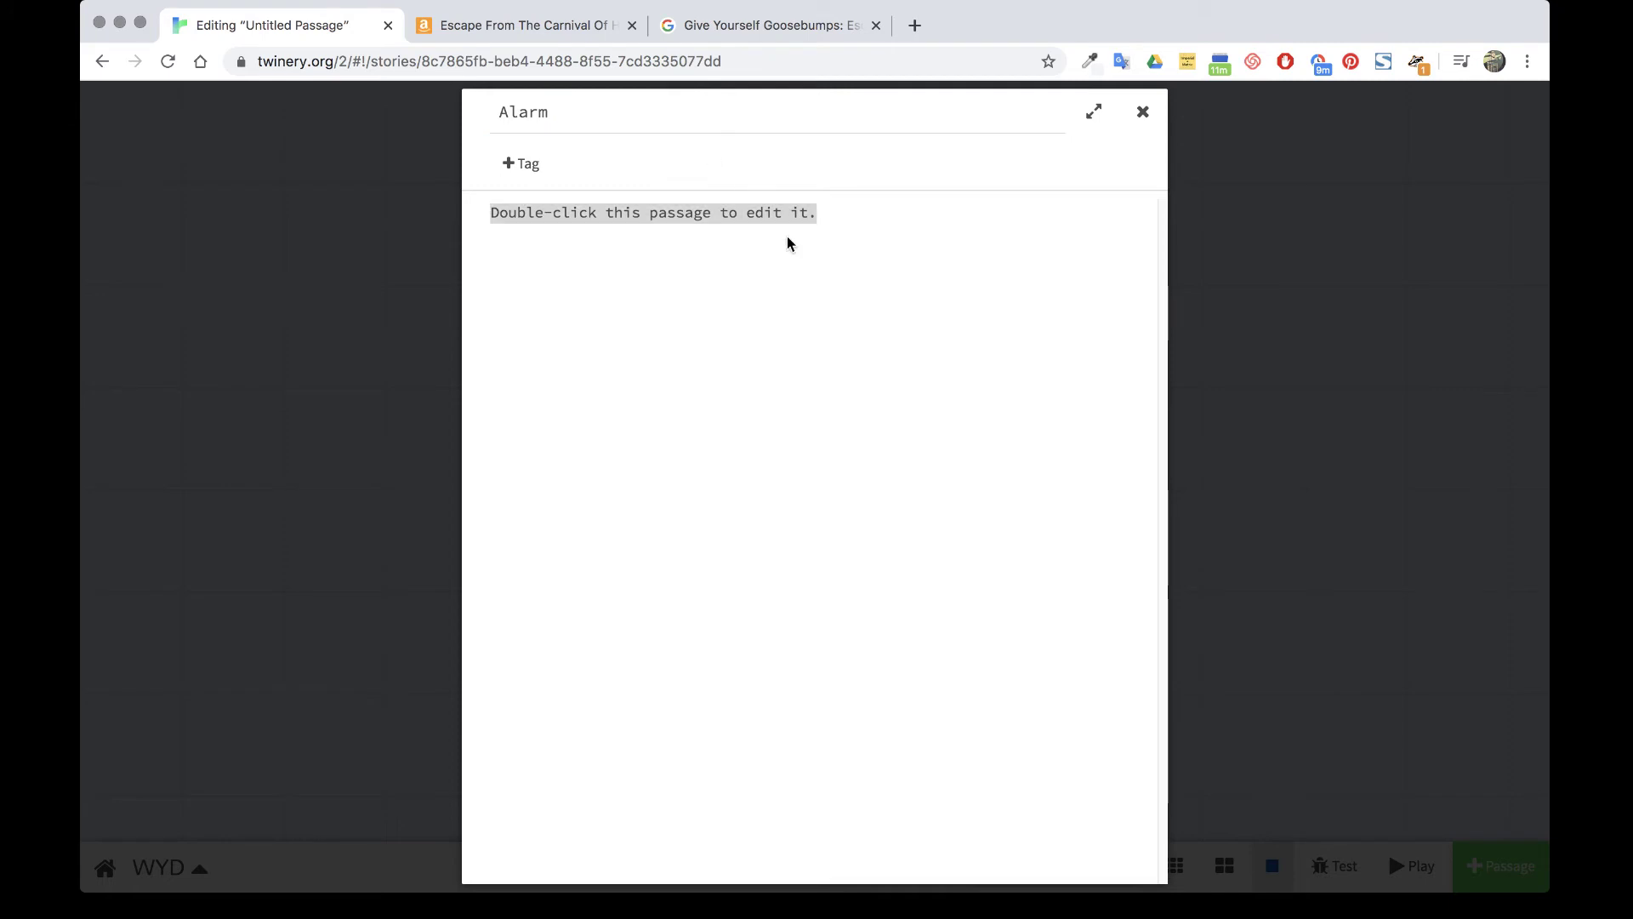
{"action": "type", "text": "You "}
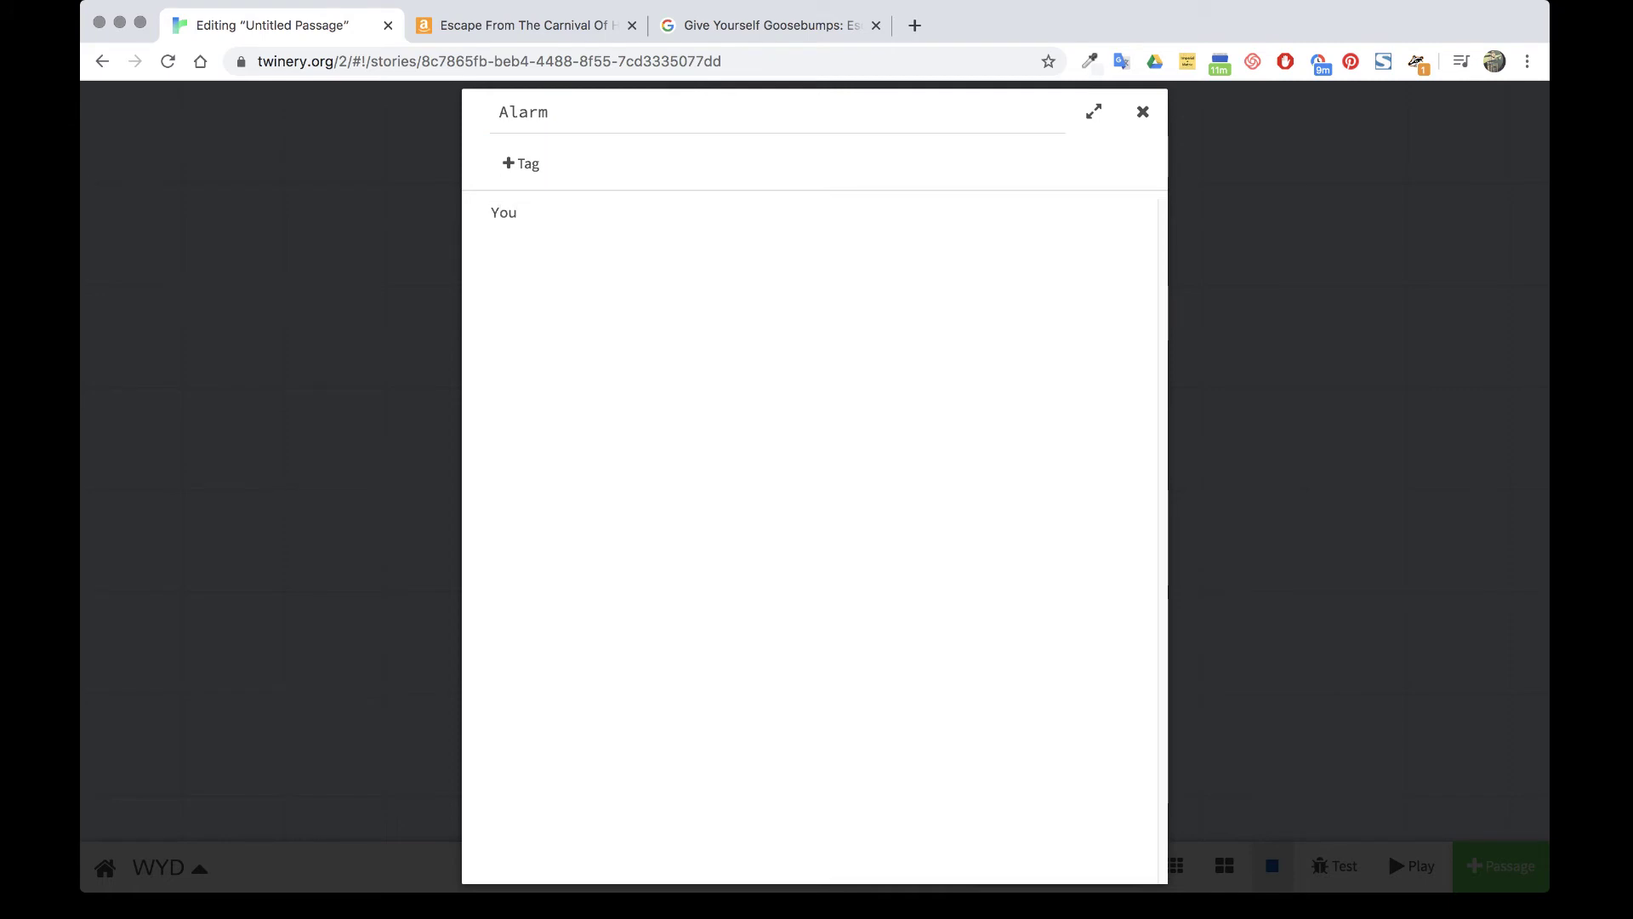
{"action": "type", "text": "wake up"}
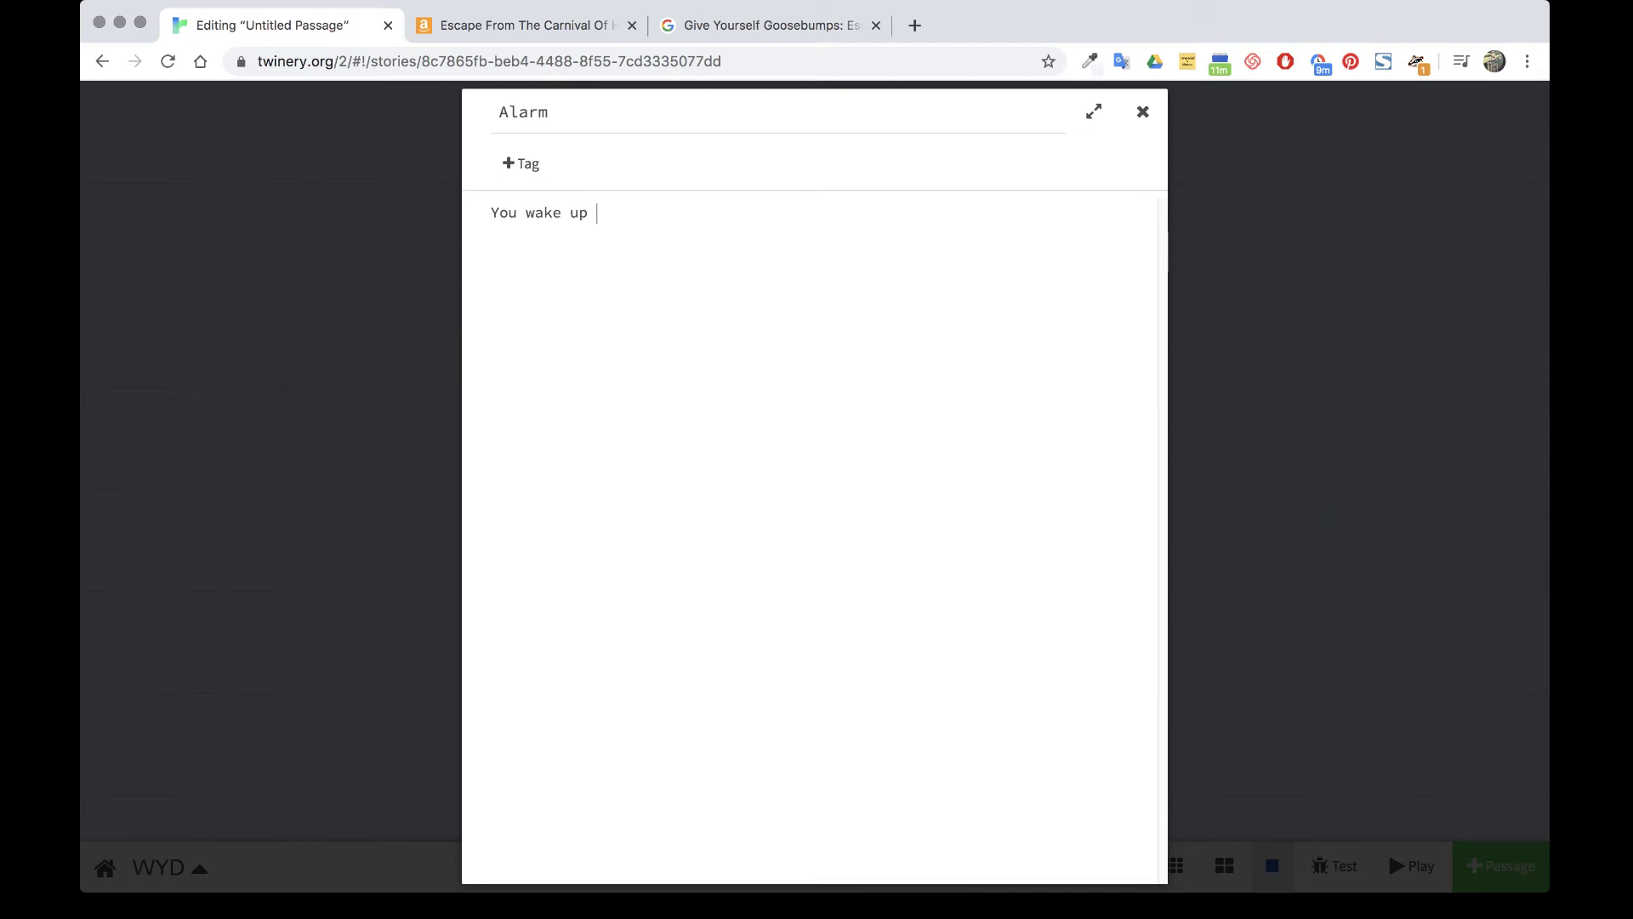
{"action": "type", "text": ", startled to the so"}
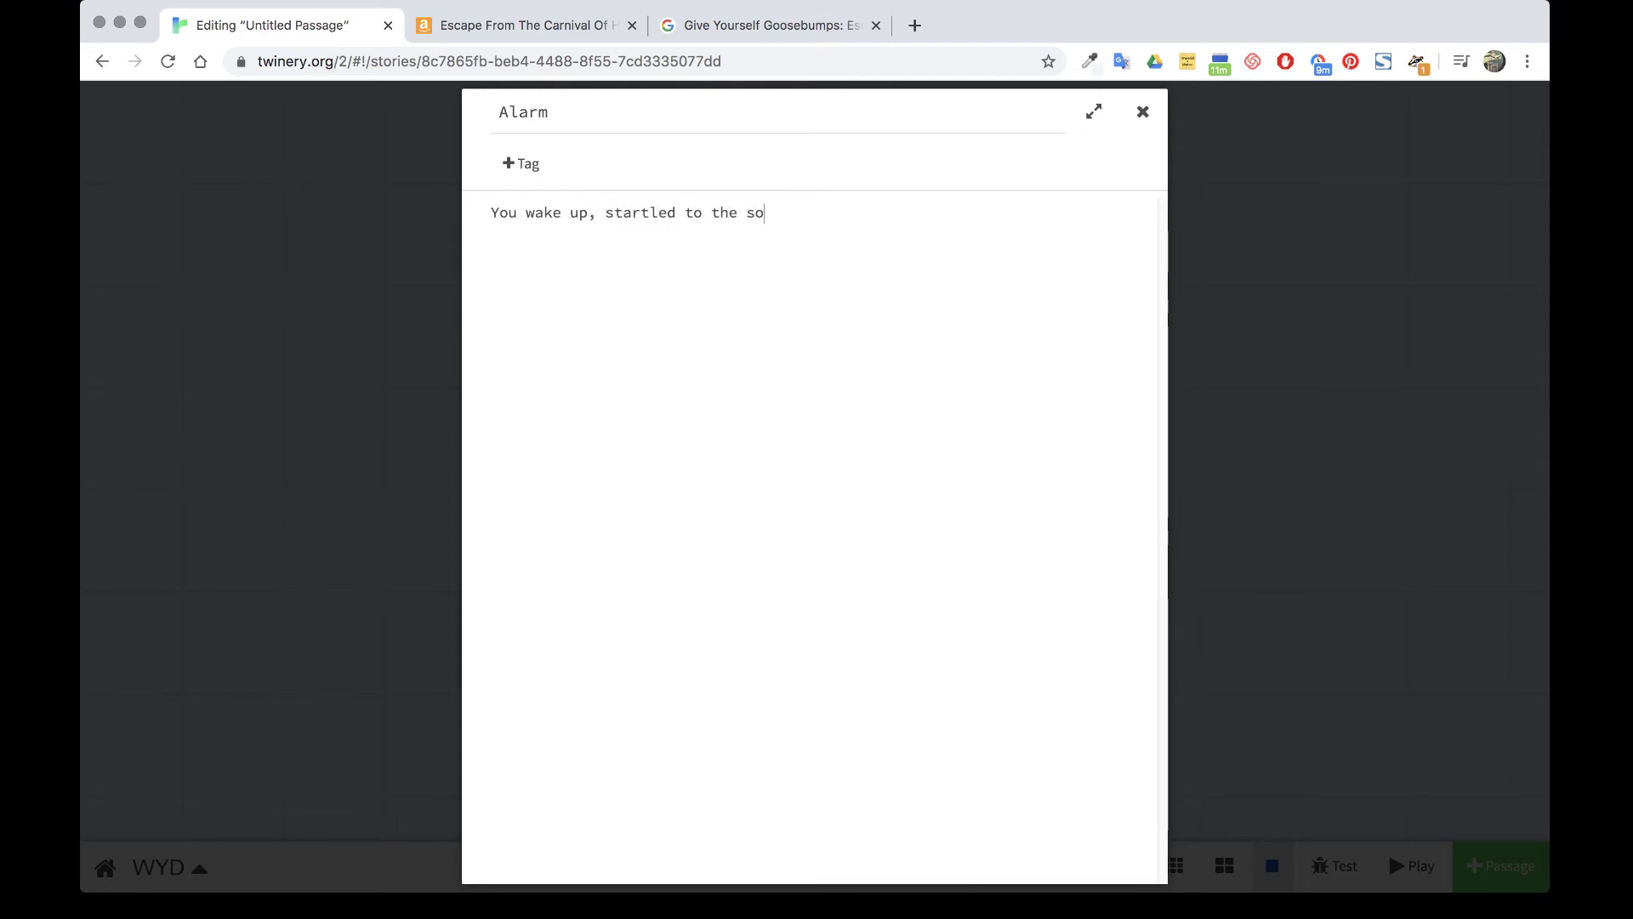
{"action": "type", "text": "und of your phone"}
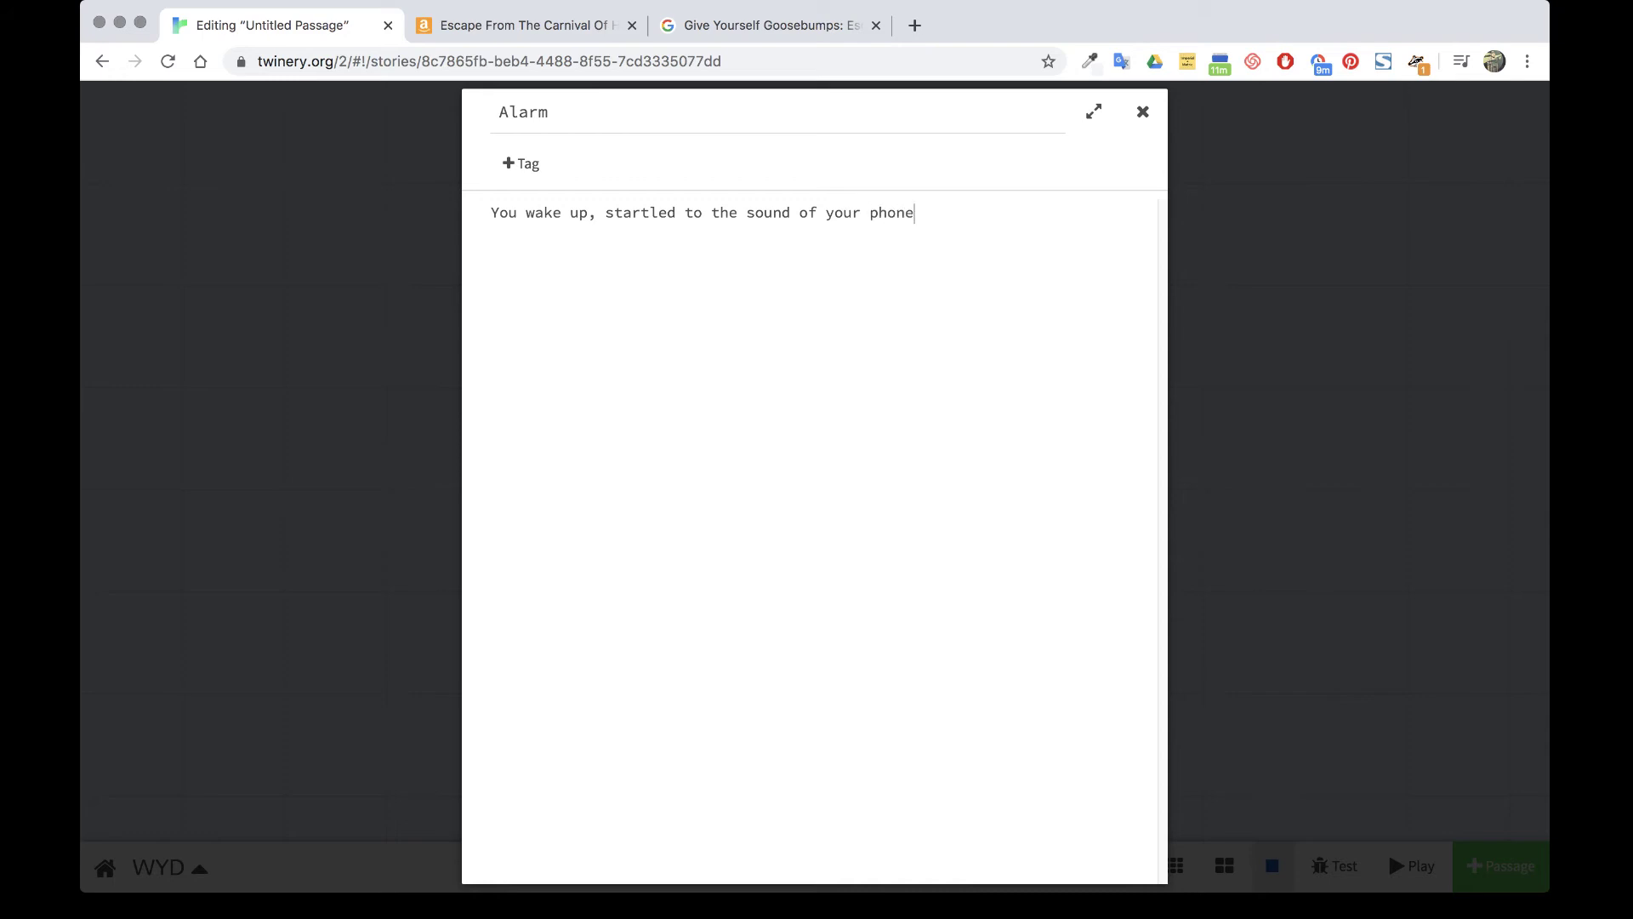
{"action": "type", "text": "'s alarm."}
{"action": "type", "text": " WYD?"}
Step: Add the passage links [[Hit snooze]] and [[Get up]] on separate lines below the Alarm text and close the passage
{"action": "type", "text": "[["}
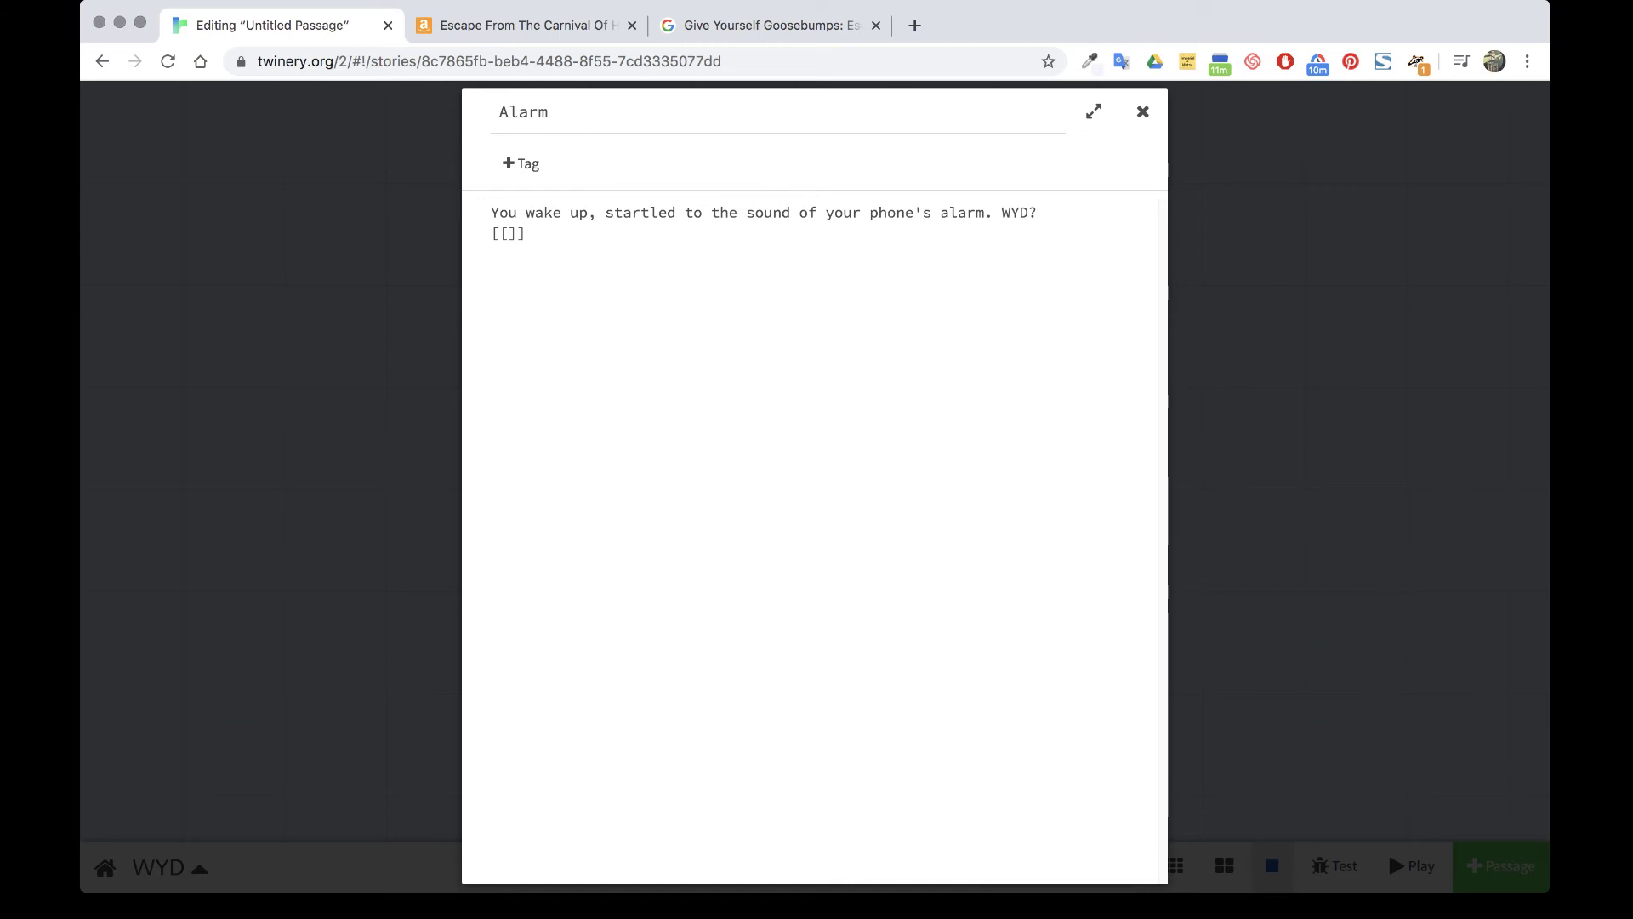
{"action": "type", "text": "it snooz"}
{"action": "key", "text": "Right"}
{"action": "key", "text": "Right"}
{"action": "type", "text": "][]"}
{"action": "type", "text": "Get up"}
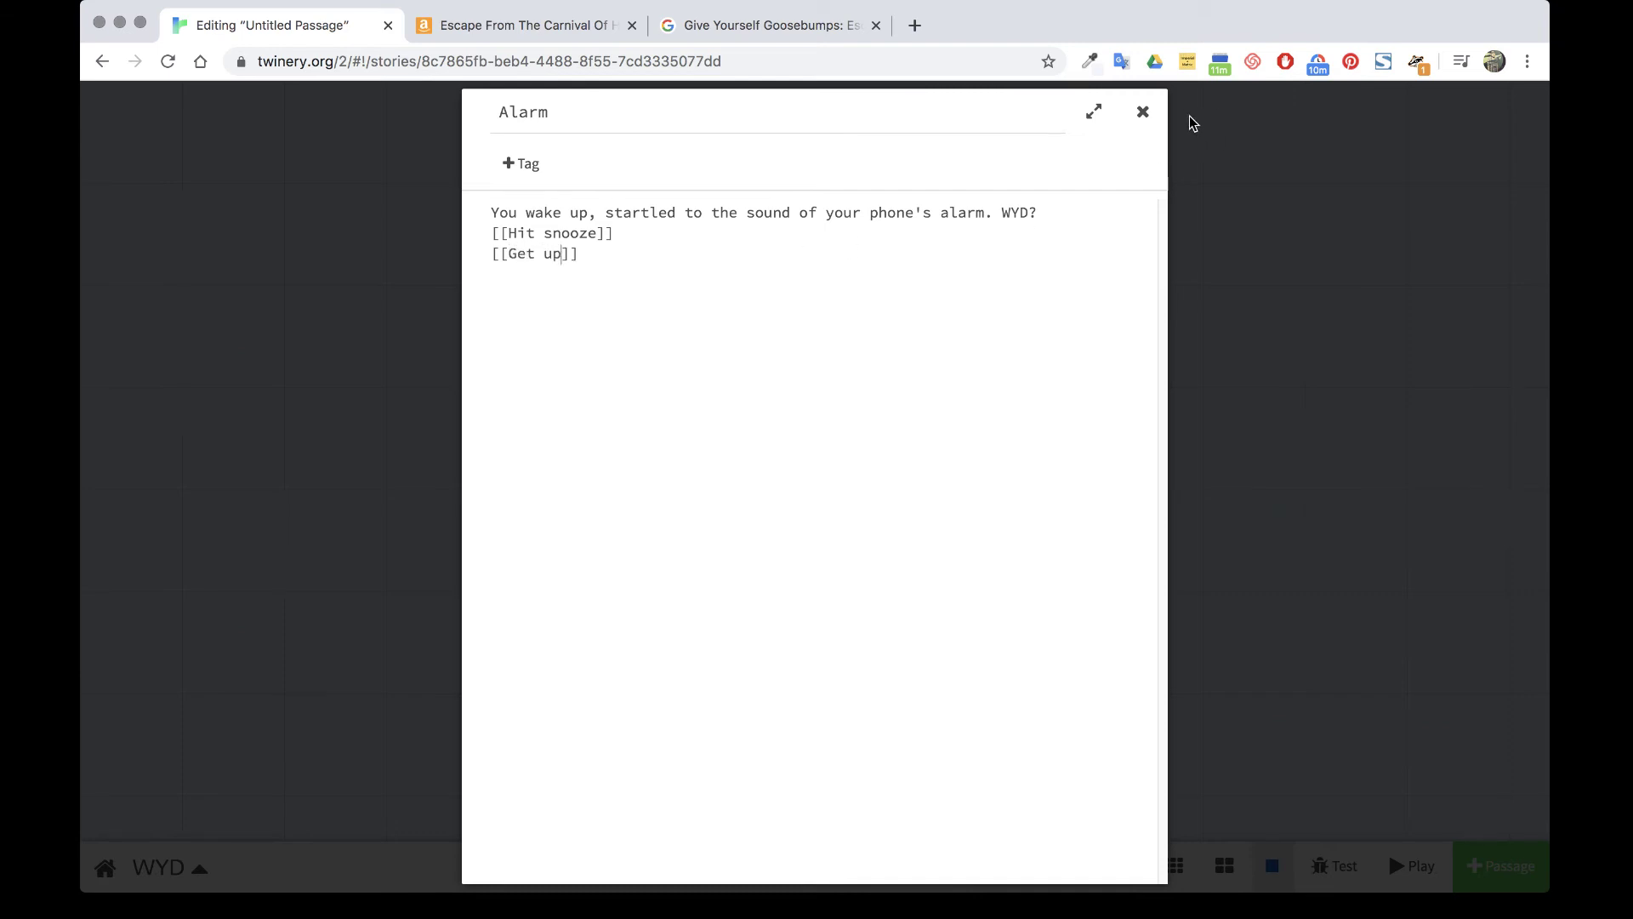
{"action": "left_click", "coordinate": [1144, 115]}
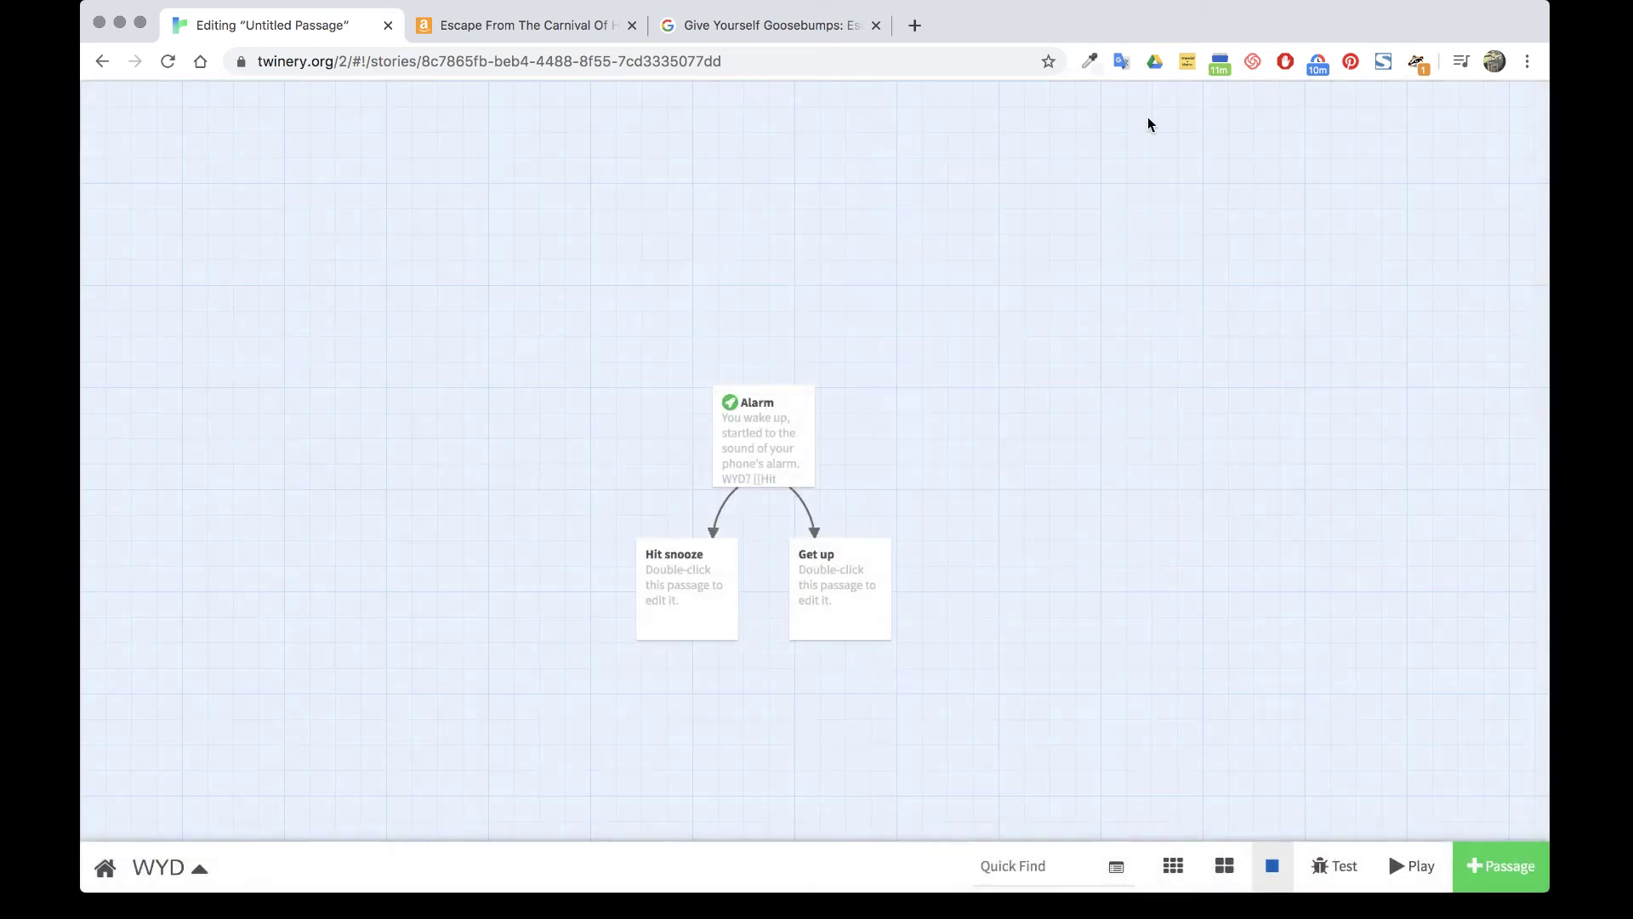
Step: Write the Hit snooze passage as "You pick up your phone and hit snooze. Before you know it, you're back in the dream world."
{"action": "mouse_move", "coordinate": [669, 572]}
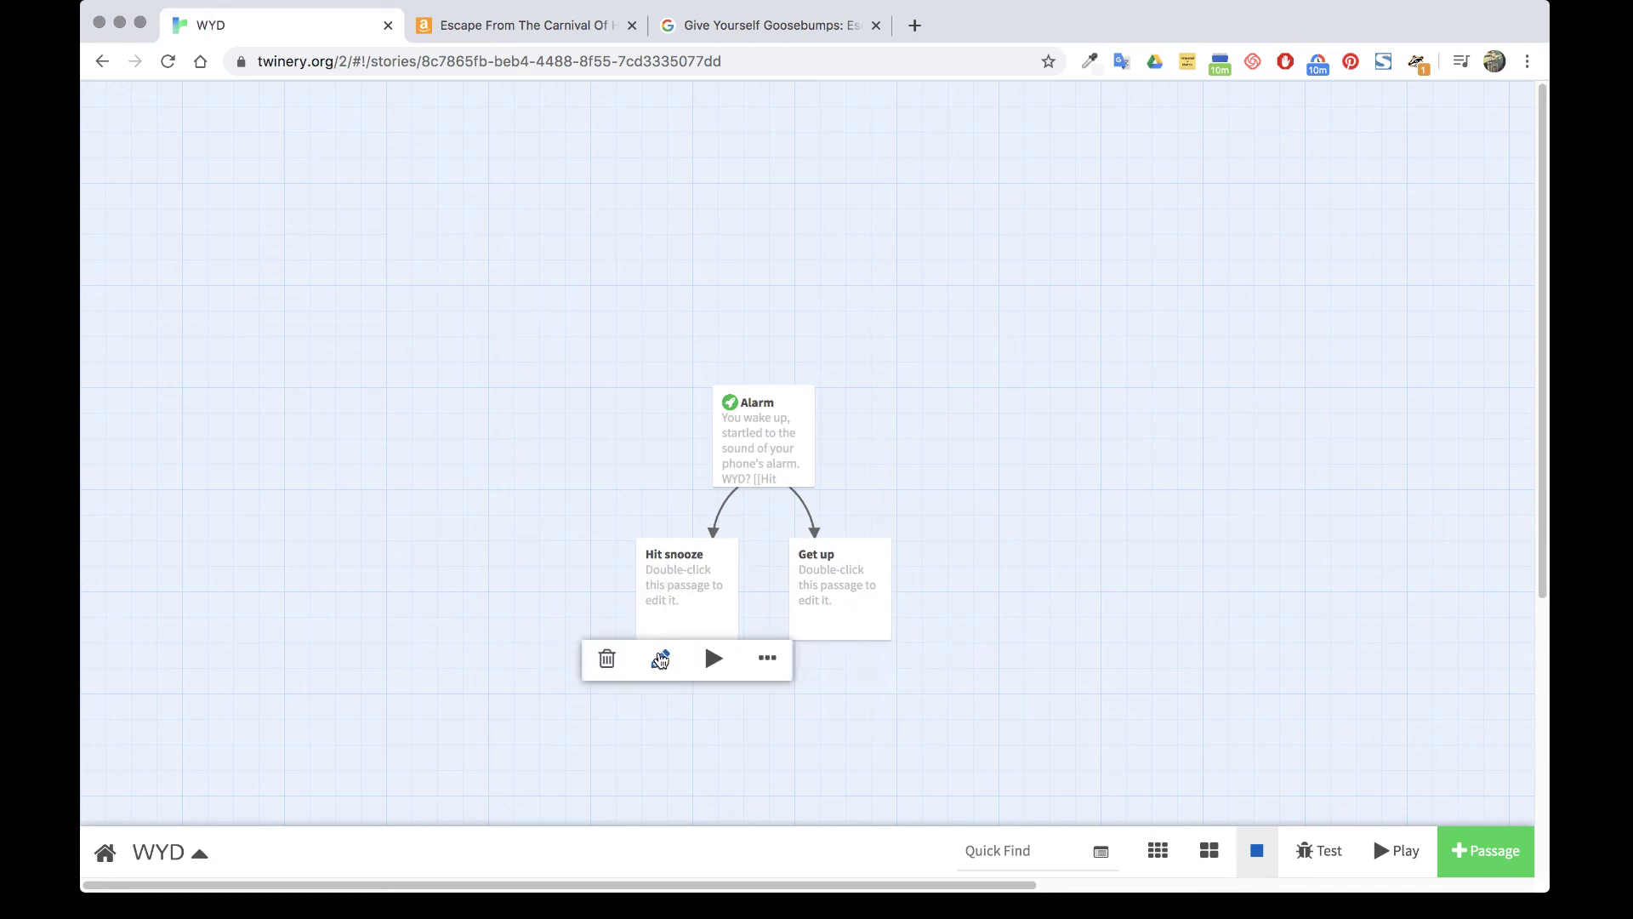
{"action": "left_click", "coordinate": [663, 657]}
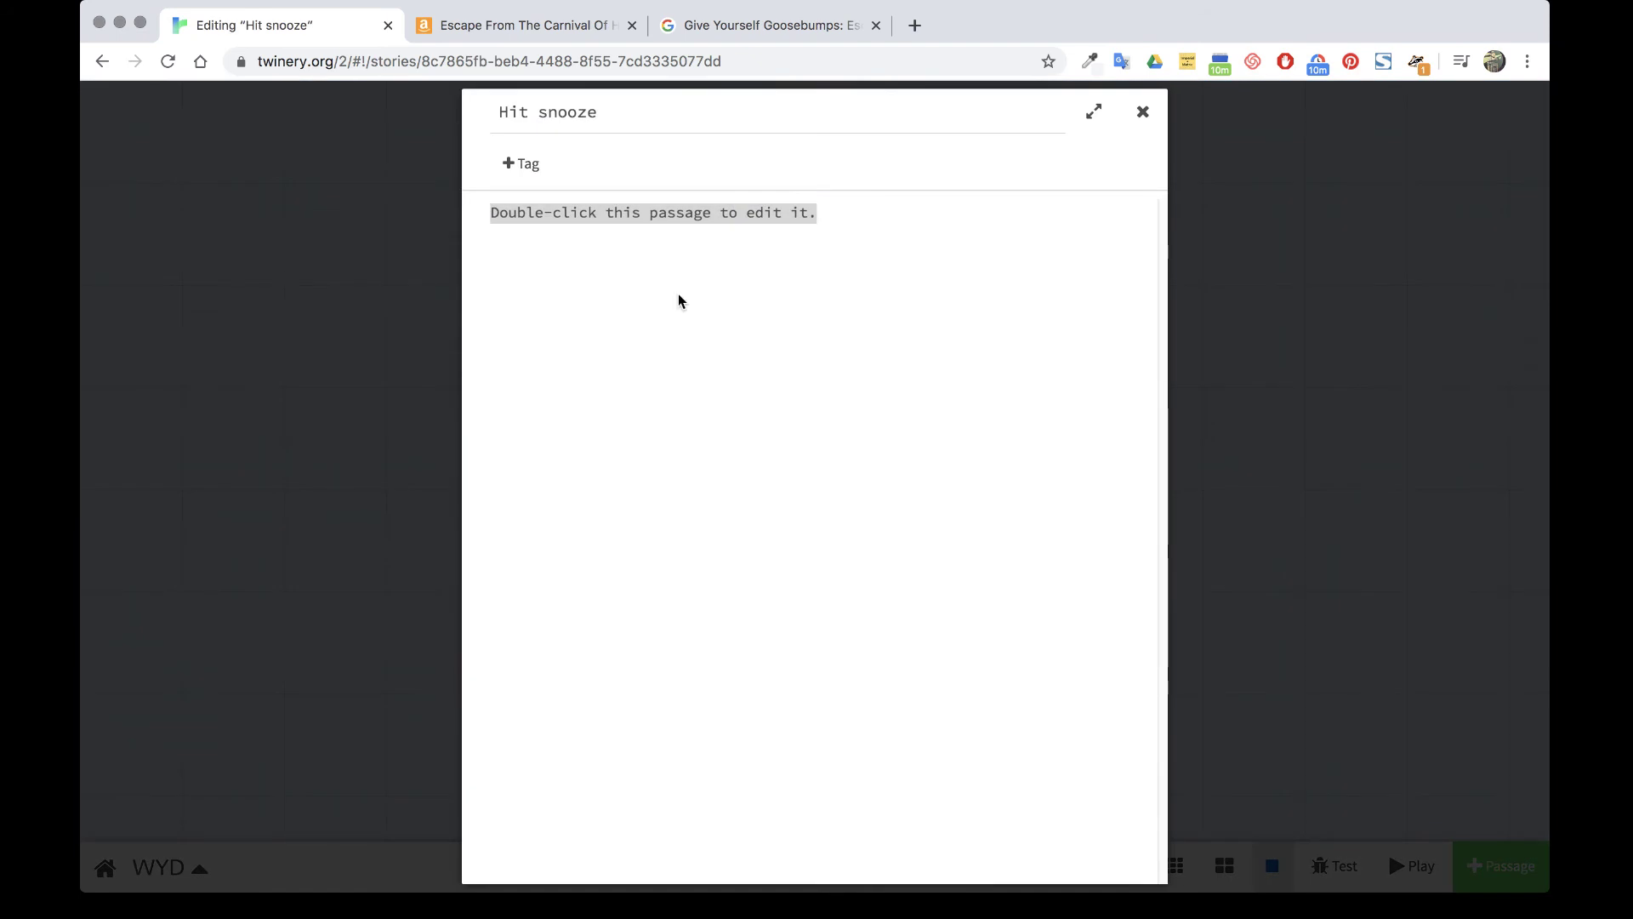
{"action": "type", "text": "You pick up your phone and"}
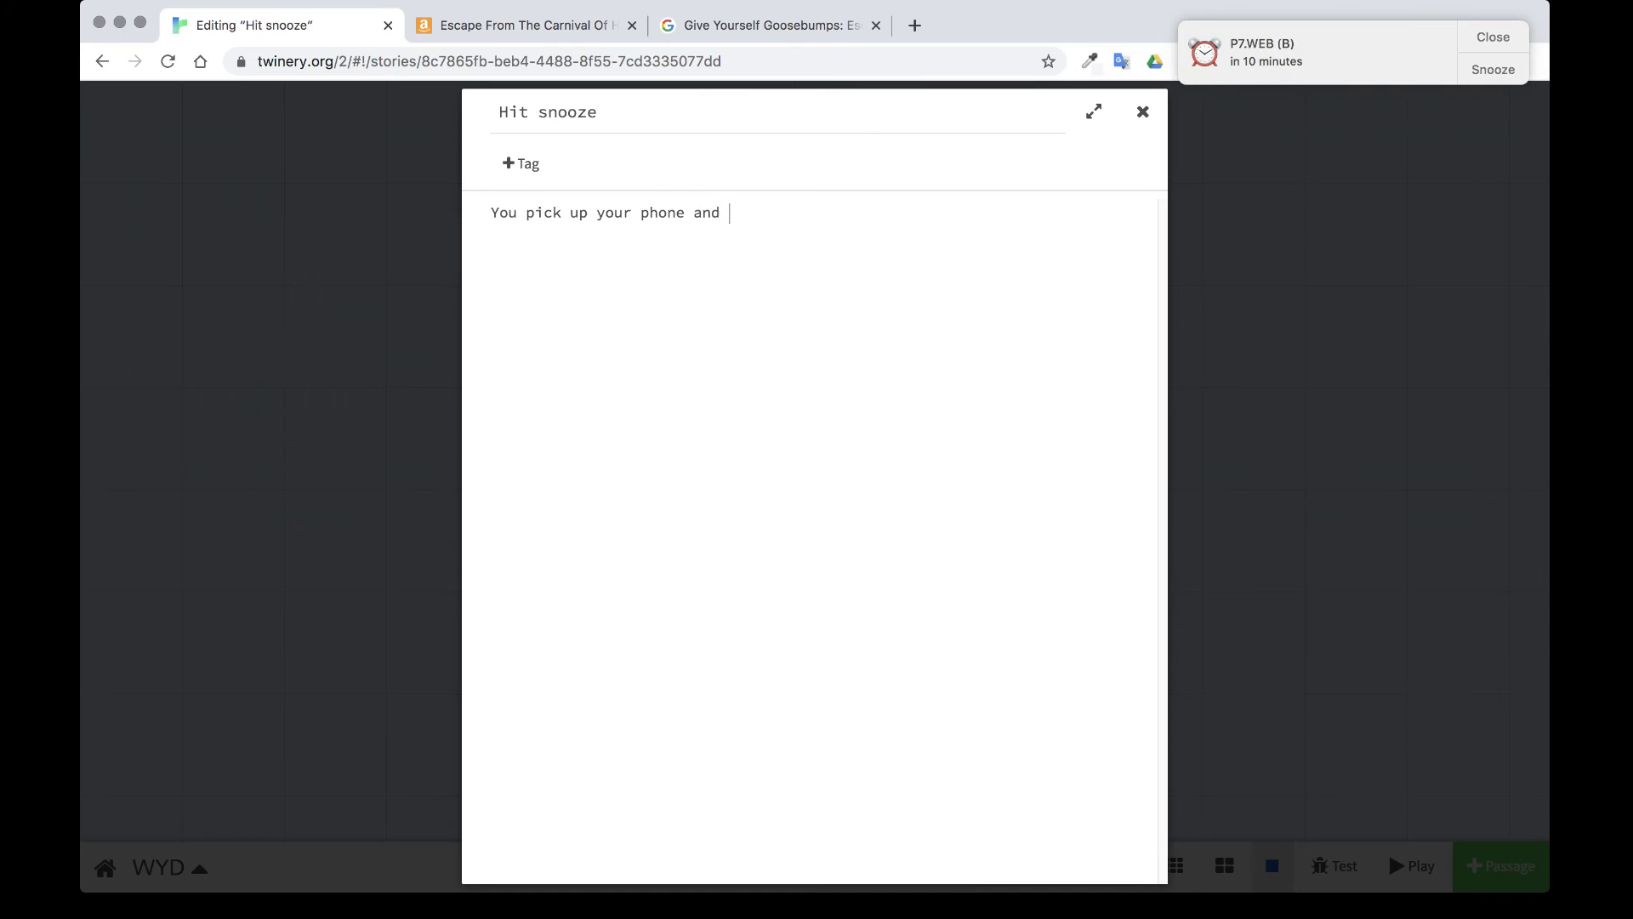
{"action": "left_click", "coordinate": [1484, 39]}
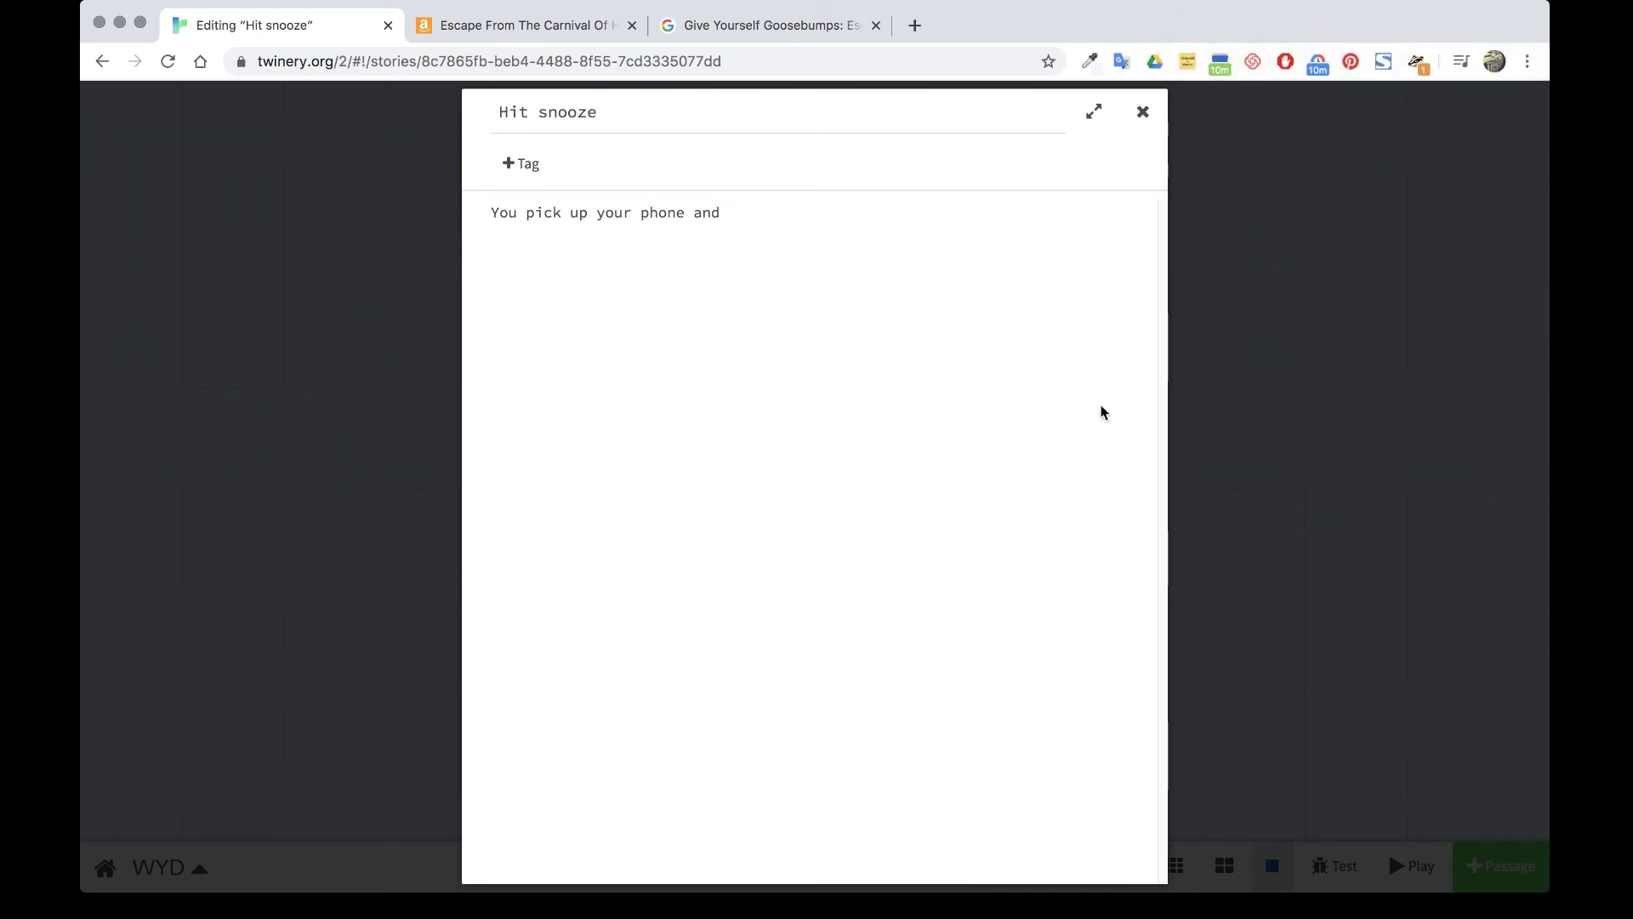
{"action": "type", "text": "hit snooze. Before you know it, you're back in the dream world."}
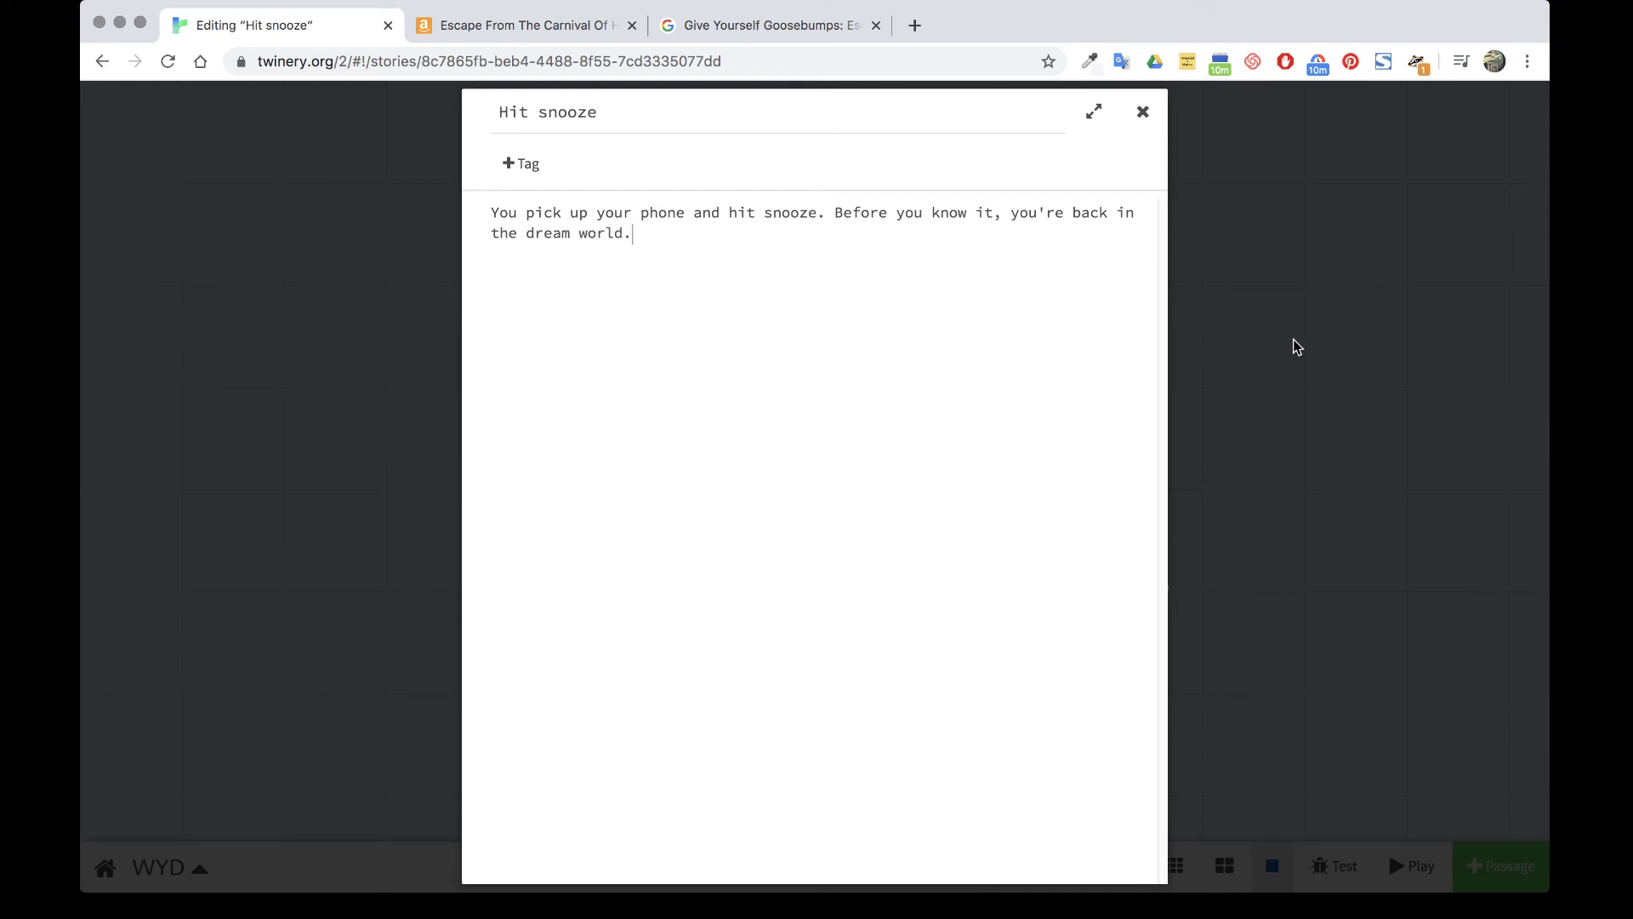
{"action": "left_click", "coordinate": [1143, 111]}
Step: Write the Get up passage as "You use all your strength and get up to begin your day." and close it
{"action": "mouse_move", "coordinate": [859, 583]}
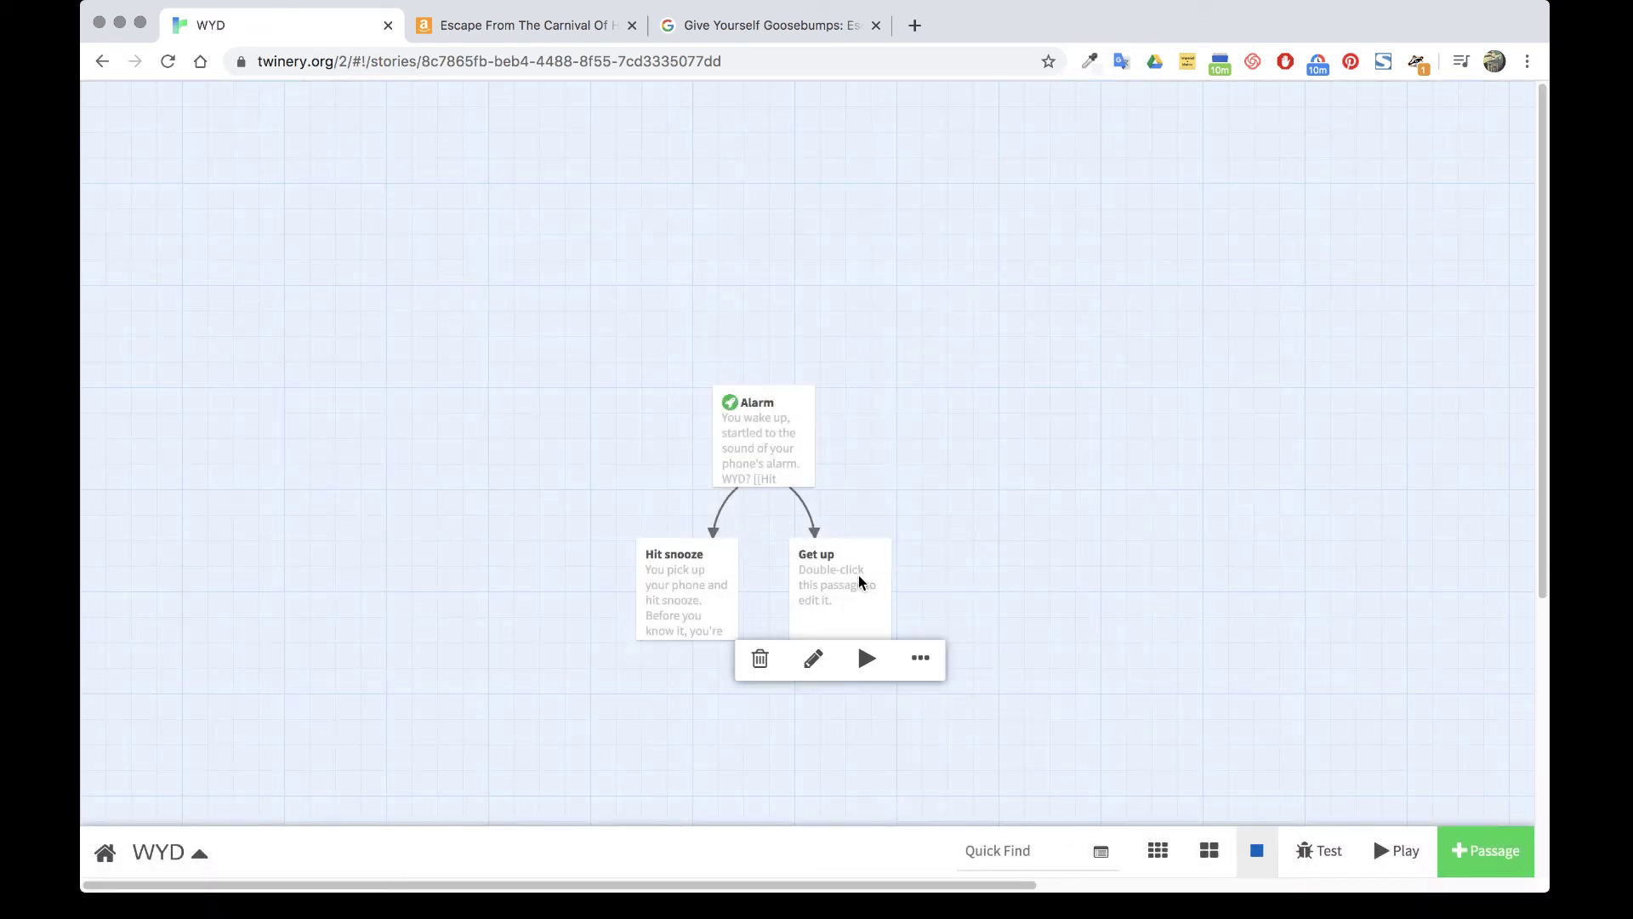
{"action": "left_click", "coordinate": [810, 659]}
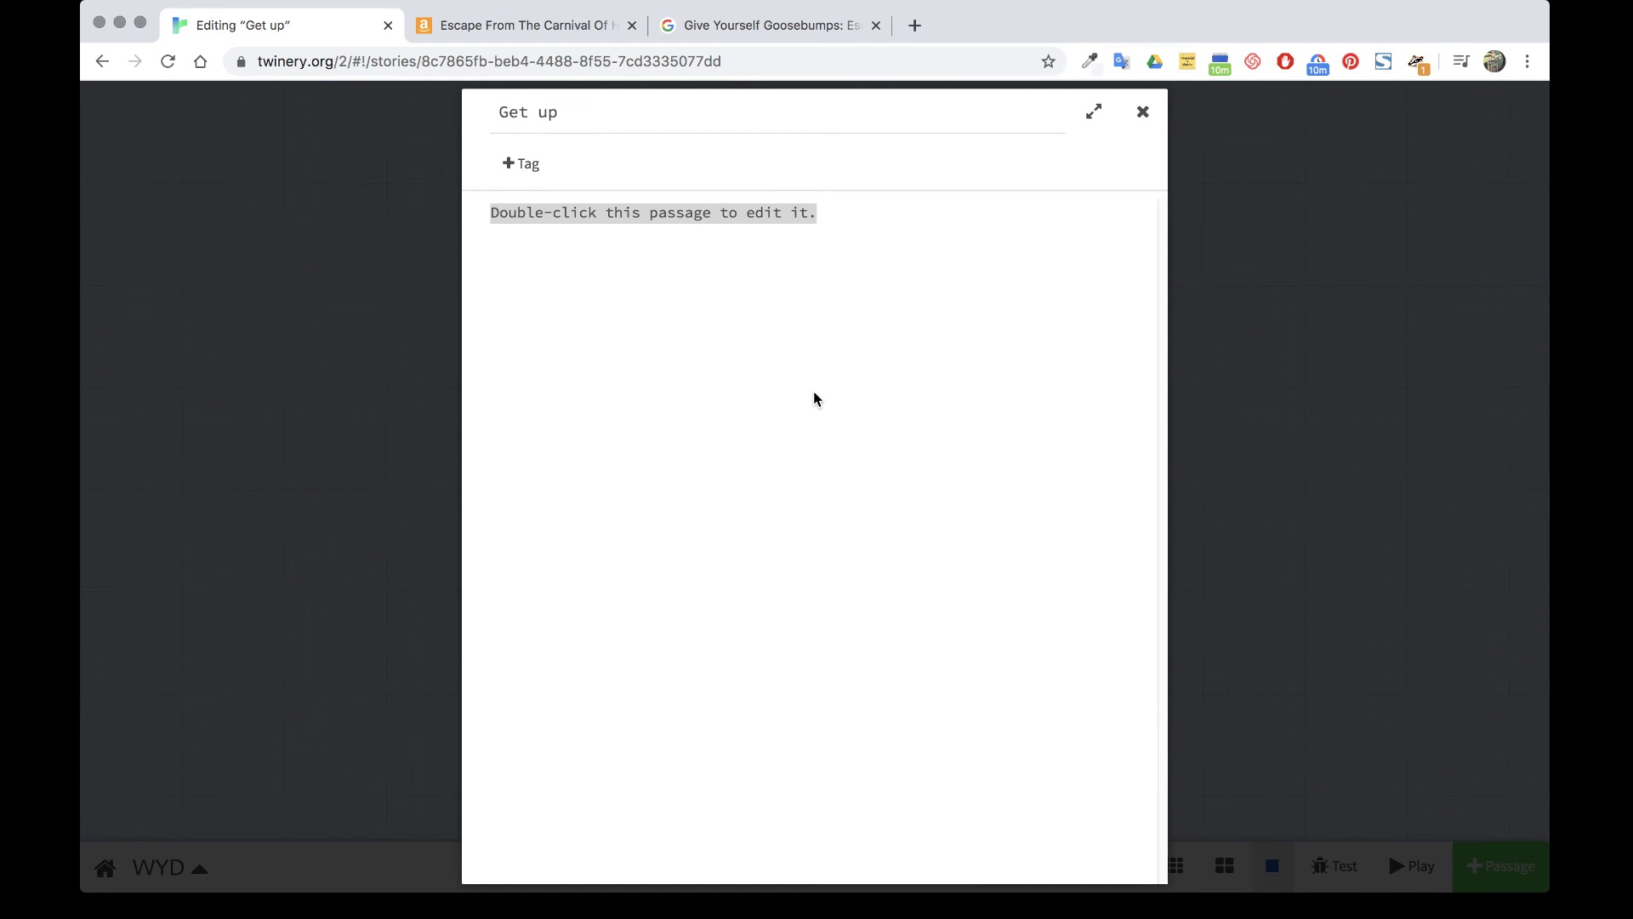
{"action": "type", "text": "You use all y"}
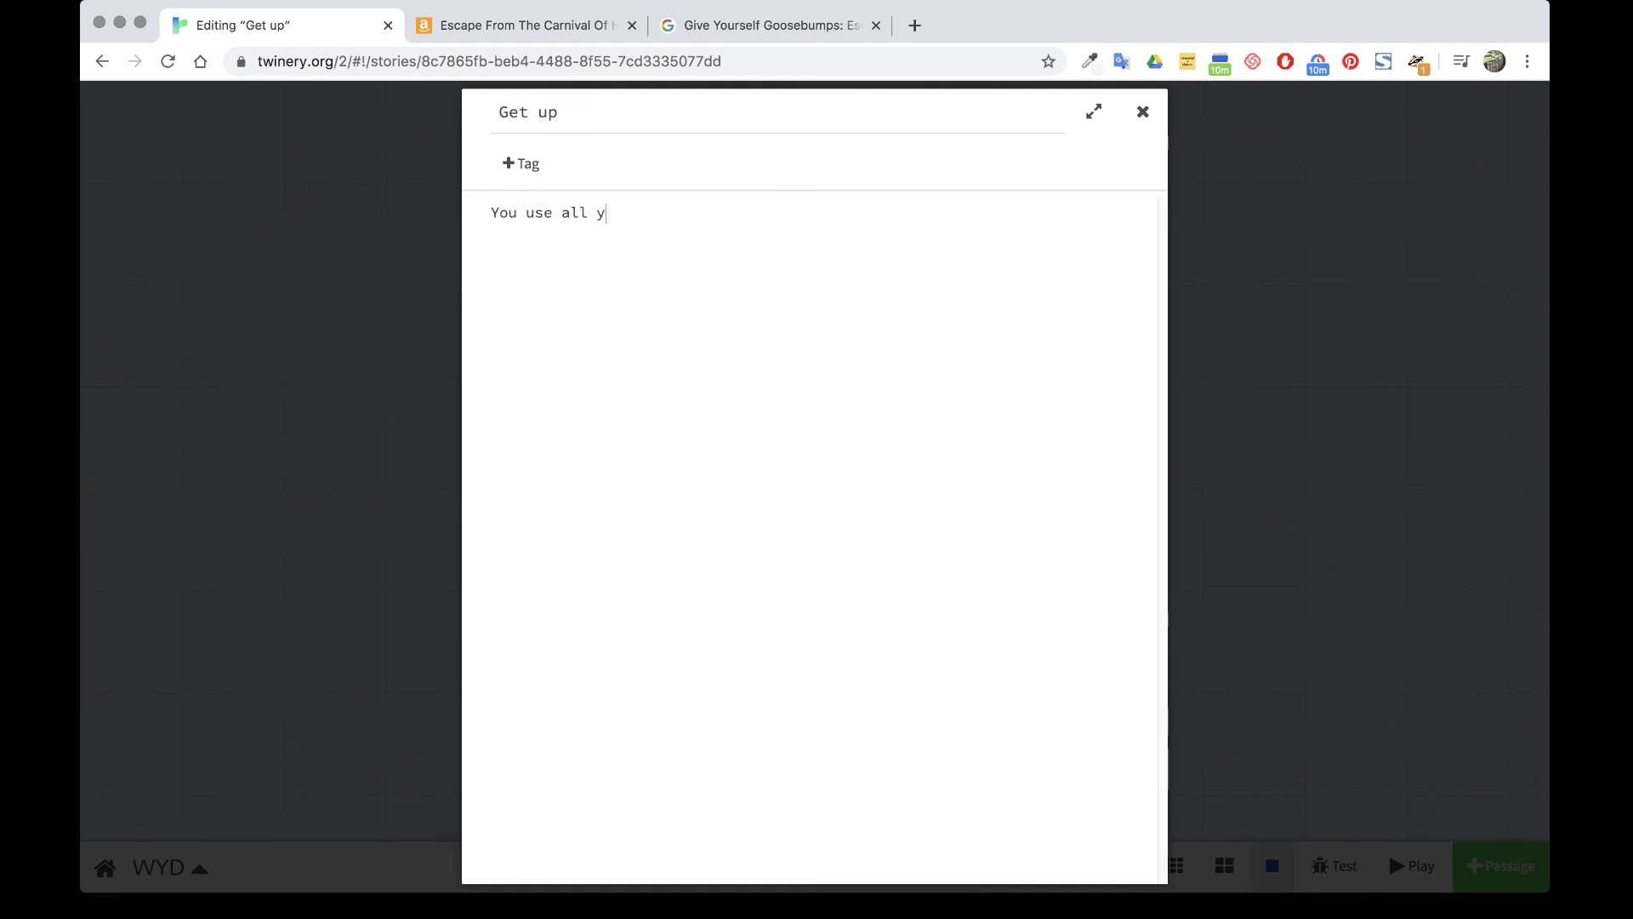
{"action": "type", "text": "our strength and get "}
{"action": "type", "text": "up "}
{"action": "type", "text": "to beg"}
{"action": "key", "text": "BackSpace"}
{"action": "type", "text": "begin your day."}
{"action": "left_click", "coordinate": [1143, 111]}
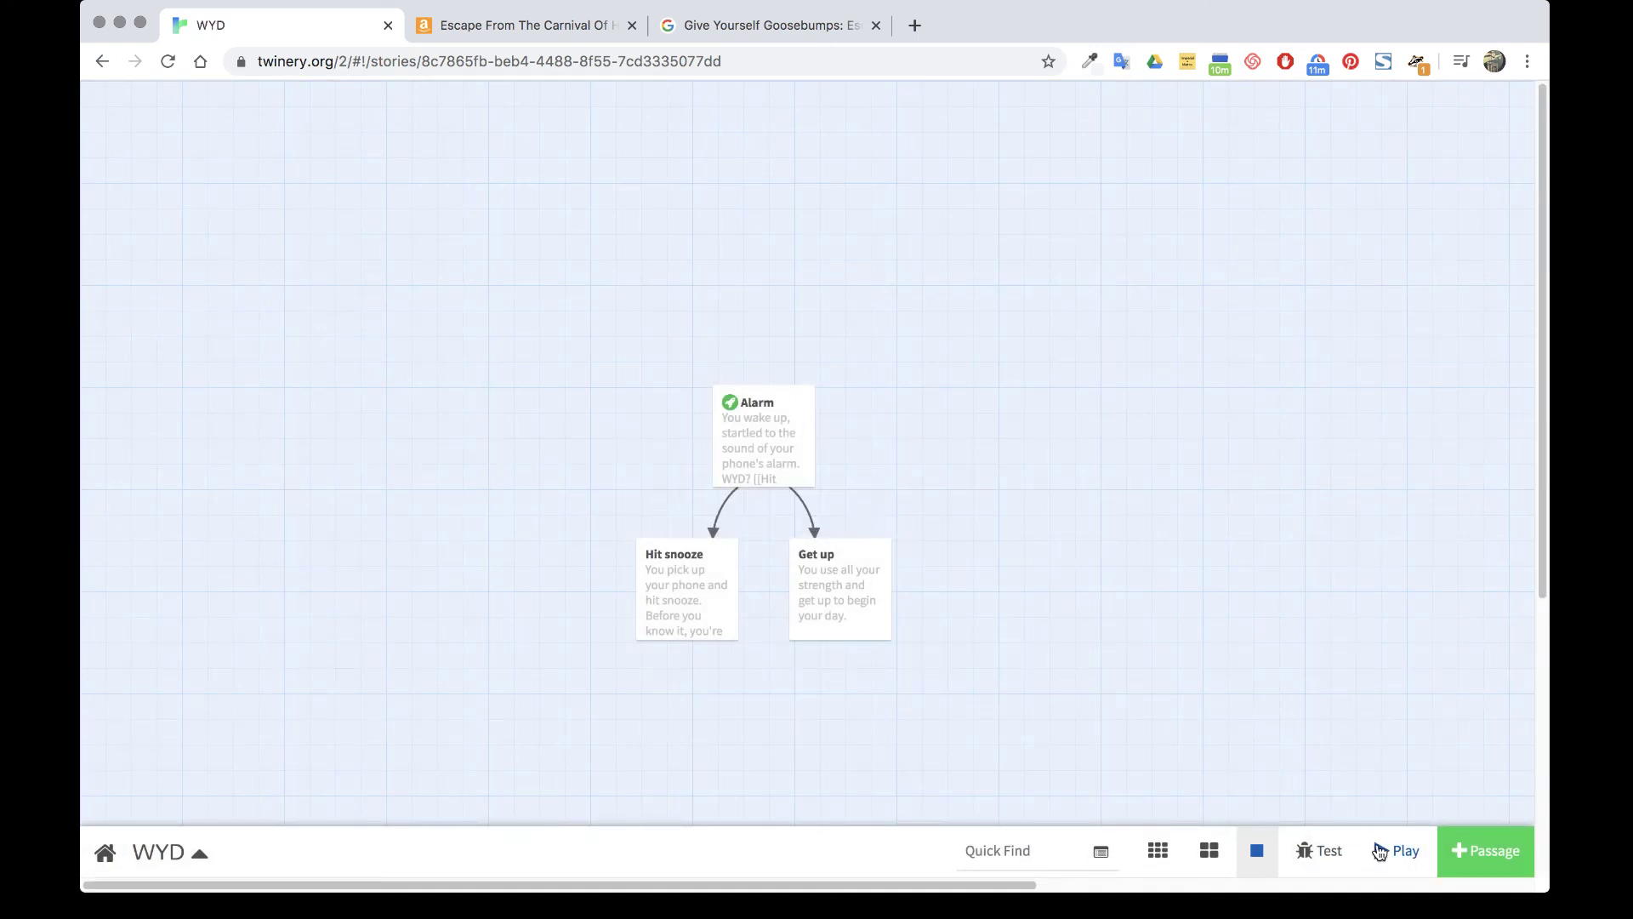
Step: Play the story, follow the Hit snooze choice and close the playthrough
{"action": "left_click", "coordinate": [1402, 866]}
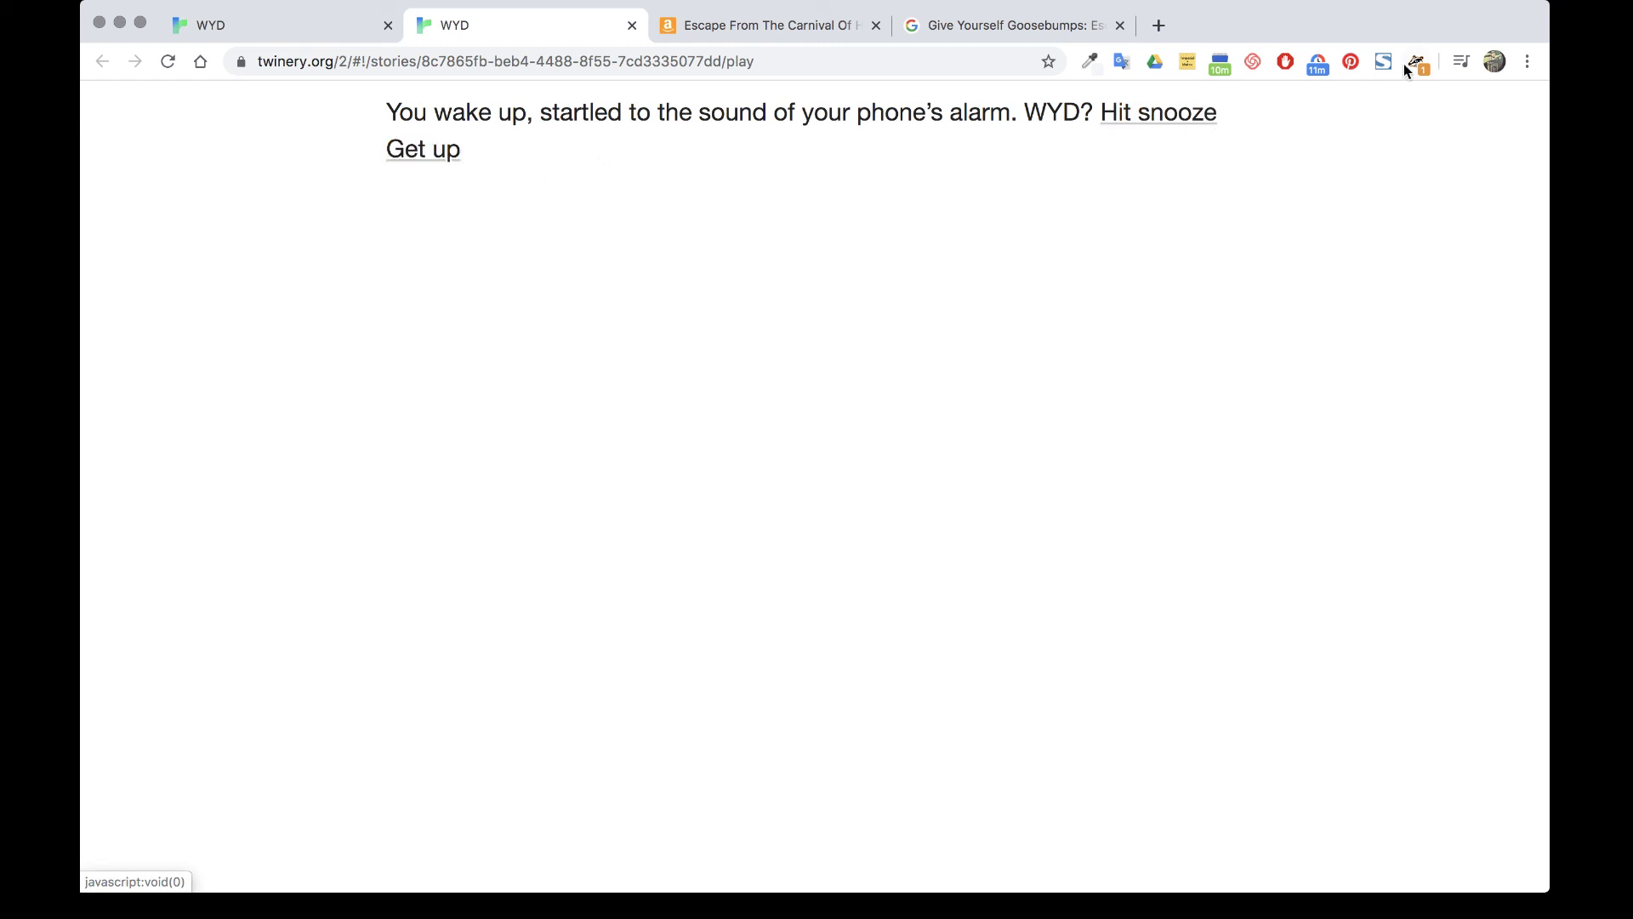
{"action": "left_click", "coordinate": [1177, 116]}
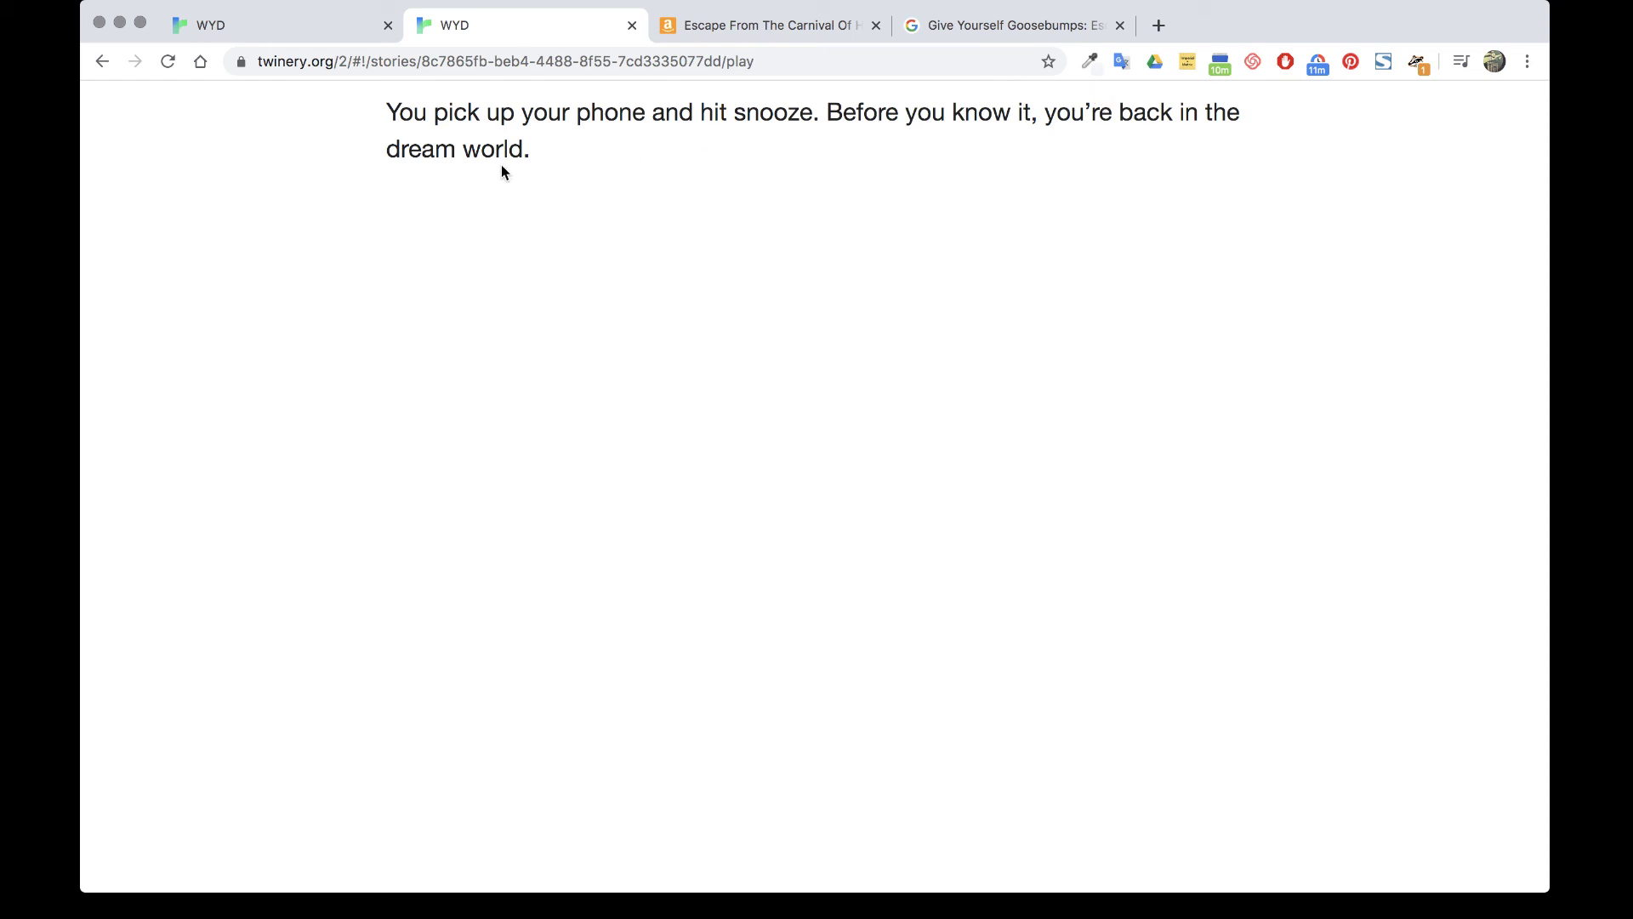
{"action": "left_click", "coordinate": [633, 28]}
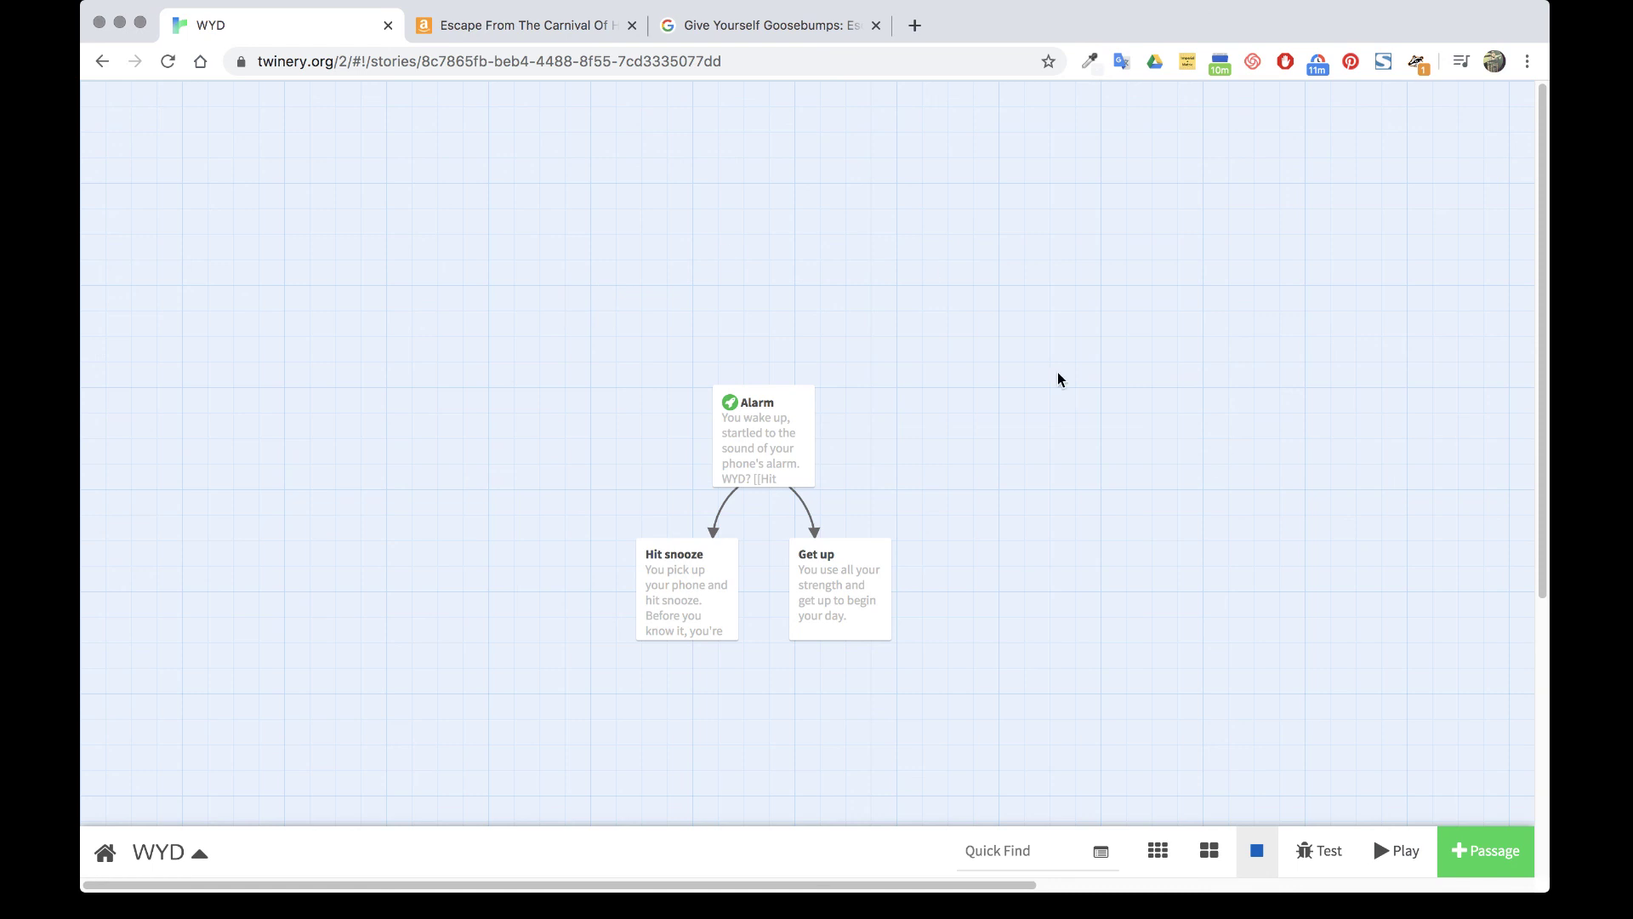
Step: Return to the story list and publish the WYD story as an HTML file named WYD in the Documents folder
{"action": "scroll", "coordinate": [1024, 486], "scroll_direction": "down", "scroll_amount": 2}
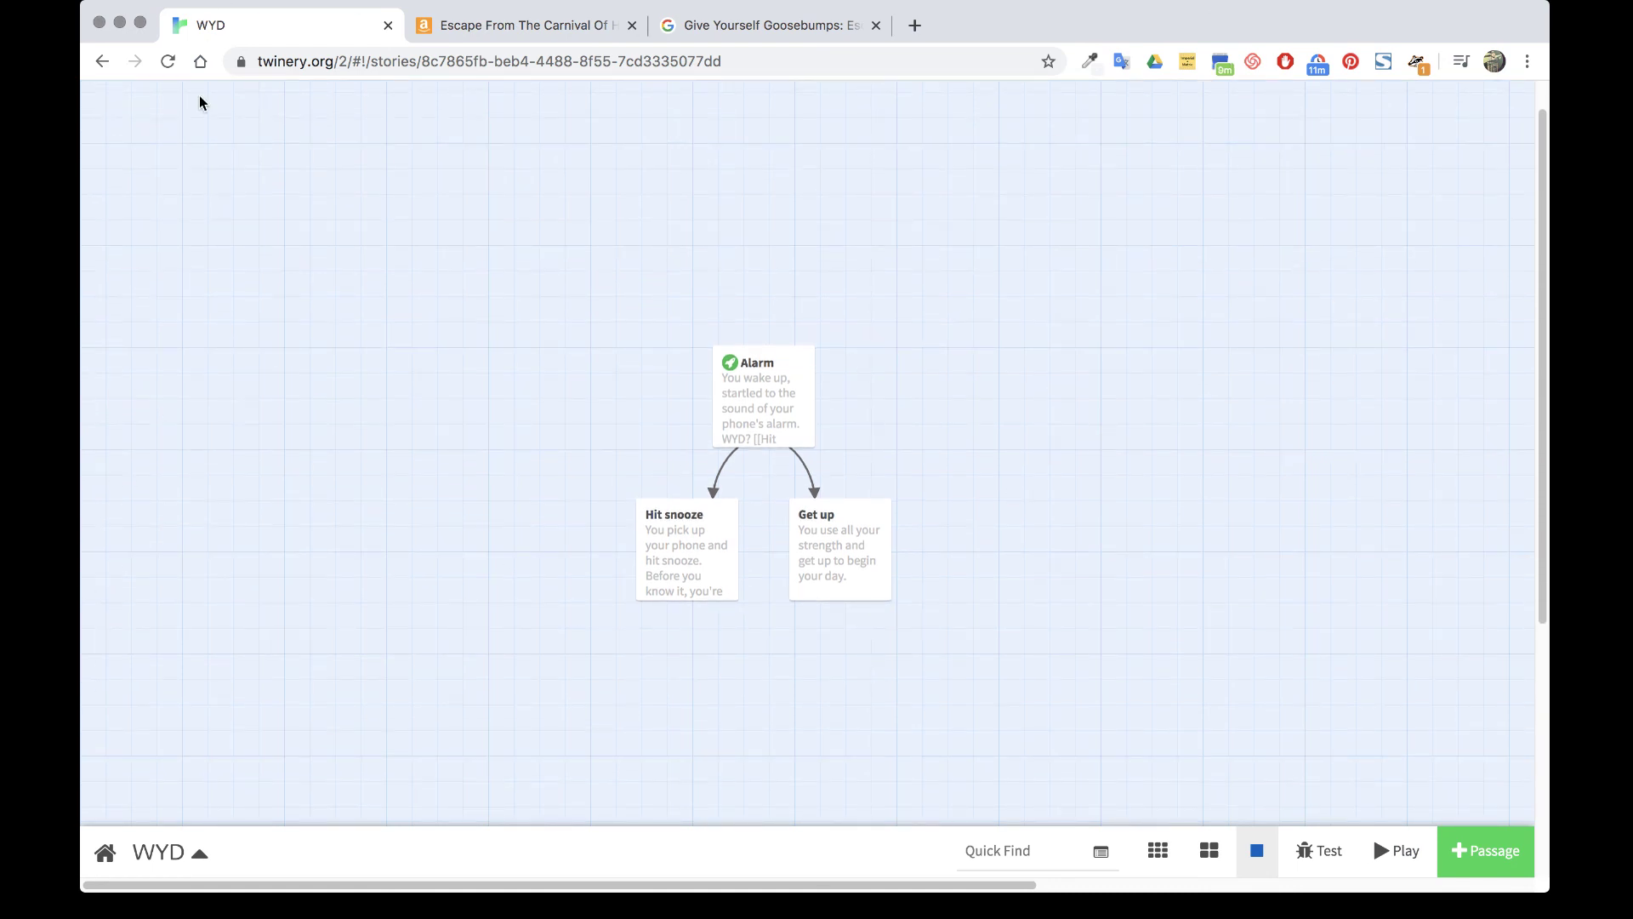
{"action": "left_click", "coordinate": [102, 63]}
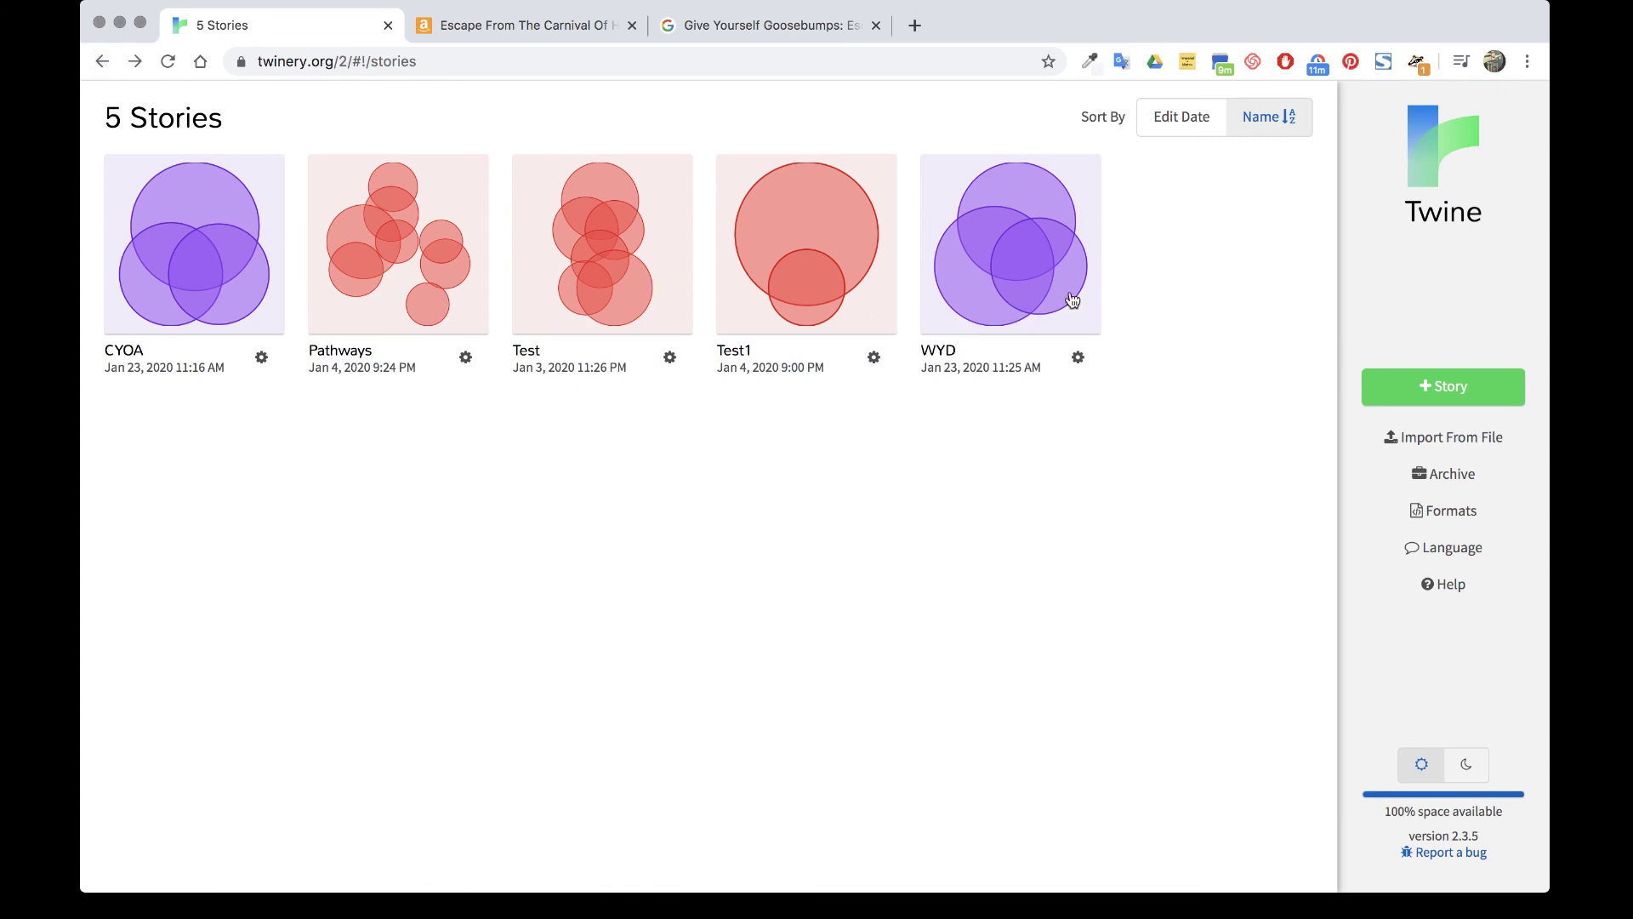
{"action": "left_click", "coordinate": [1078, 358]}
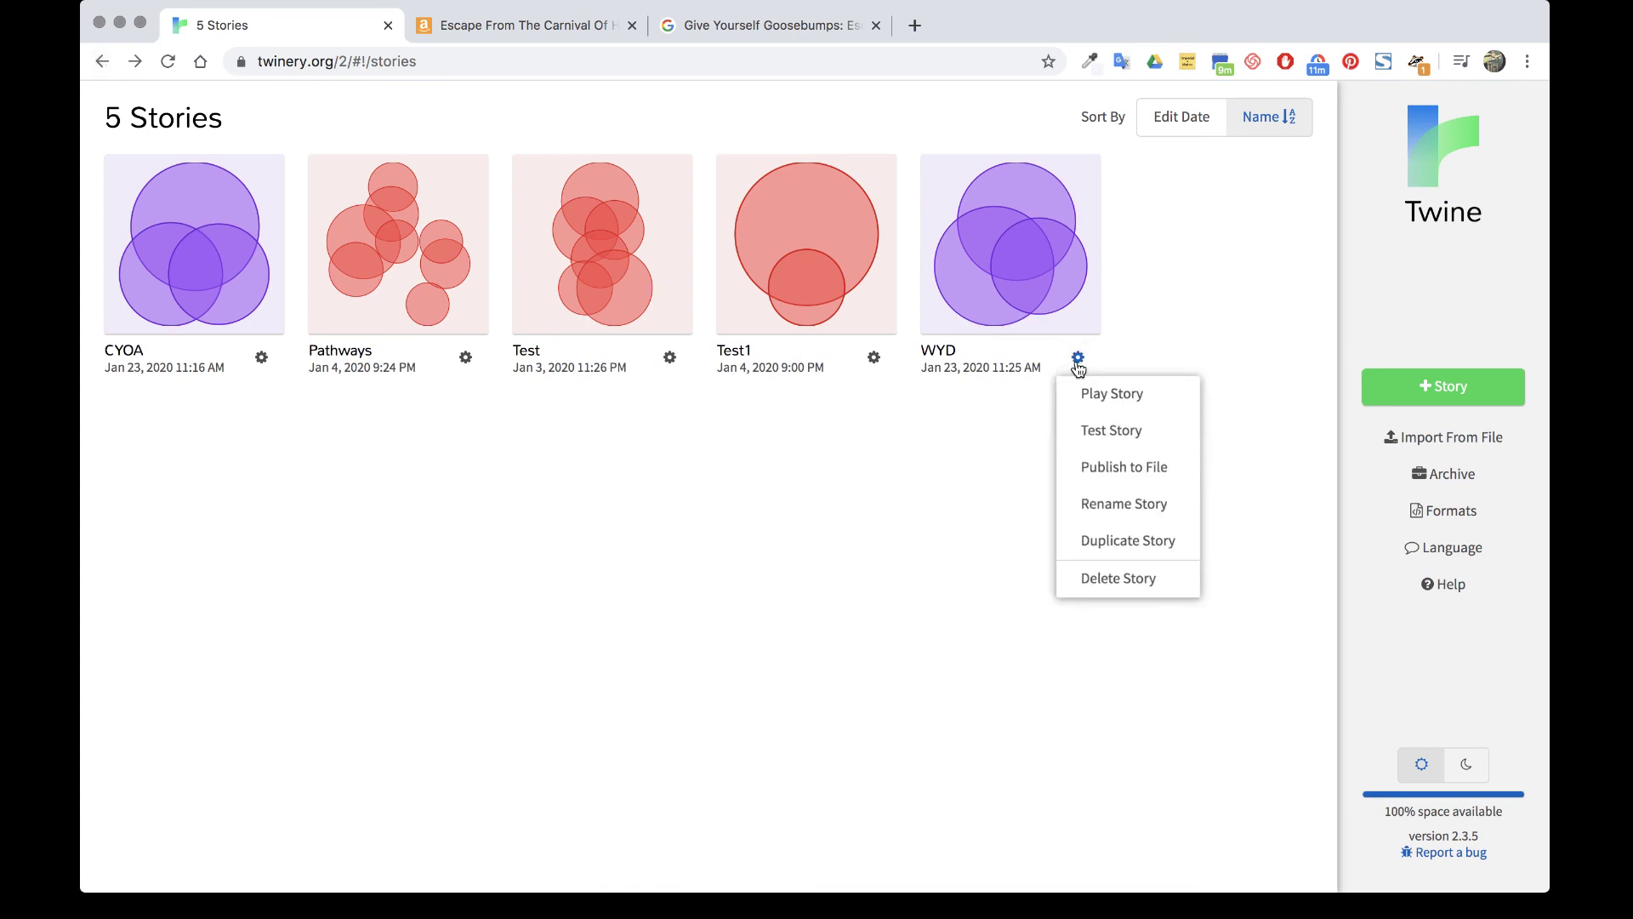
{"action": "left_click", "coordinate": [1185, 471]}
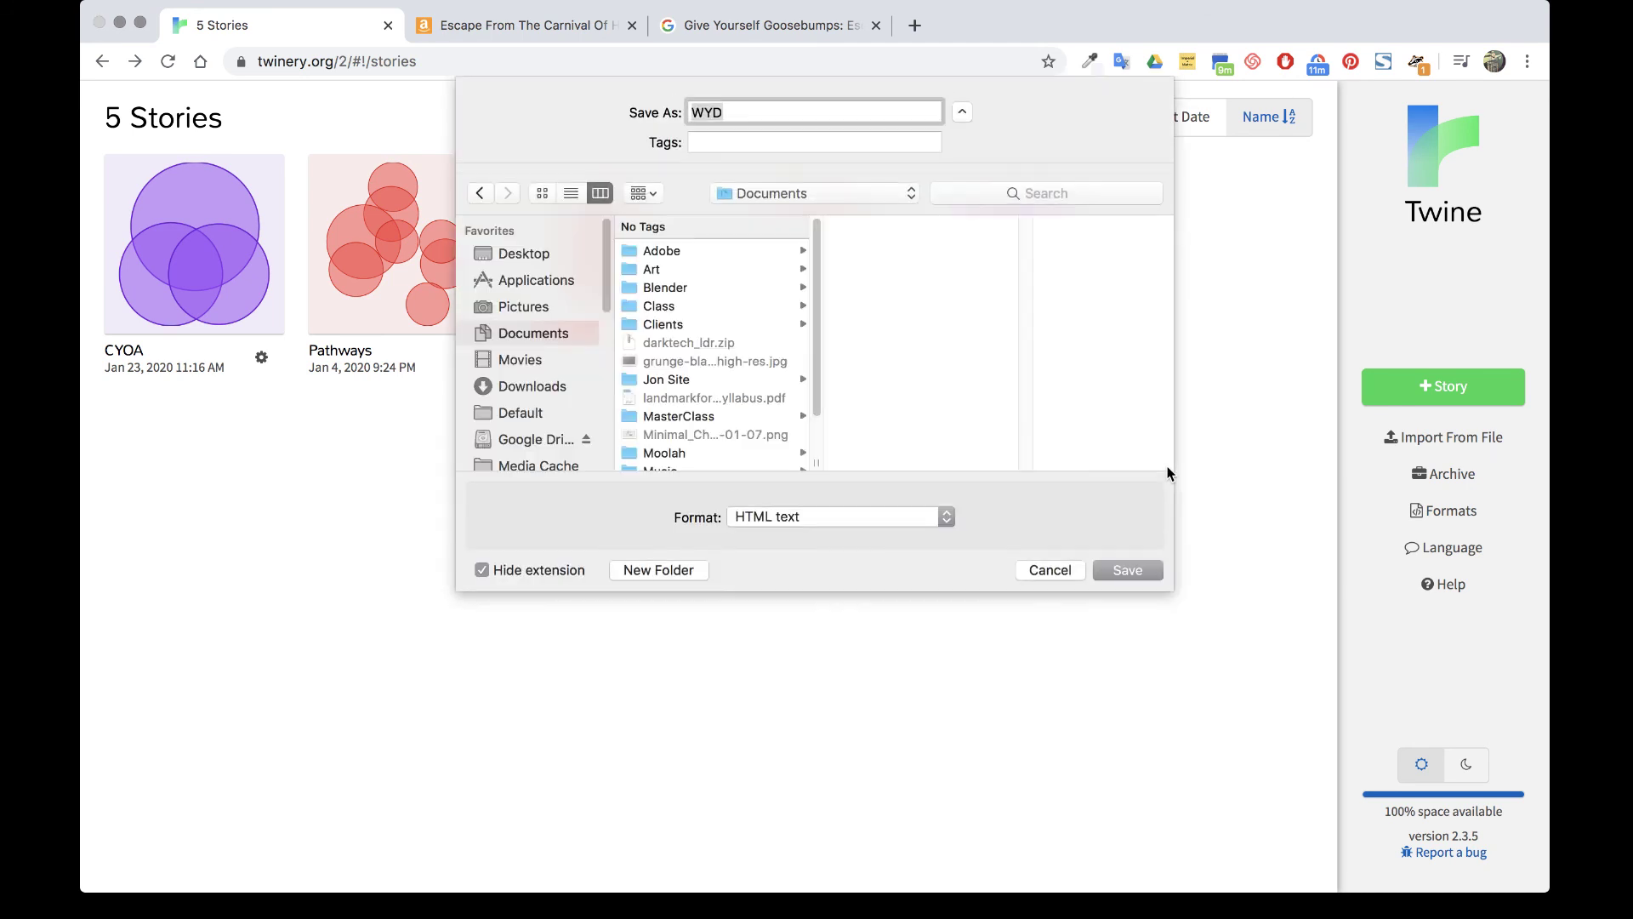
{"action": "left_click", "coordinate": [1143, 569]}
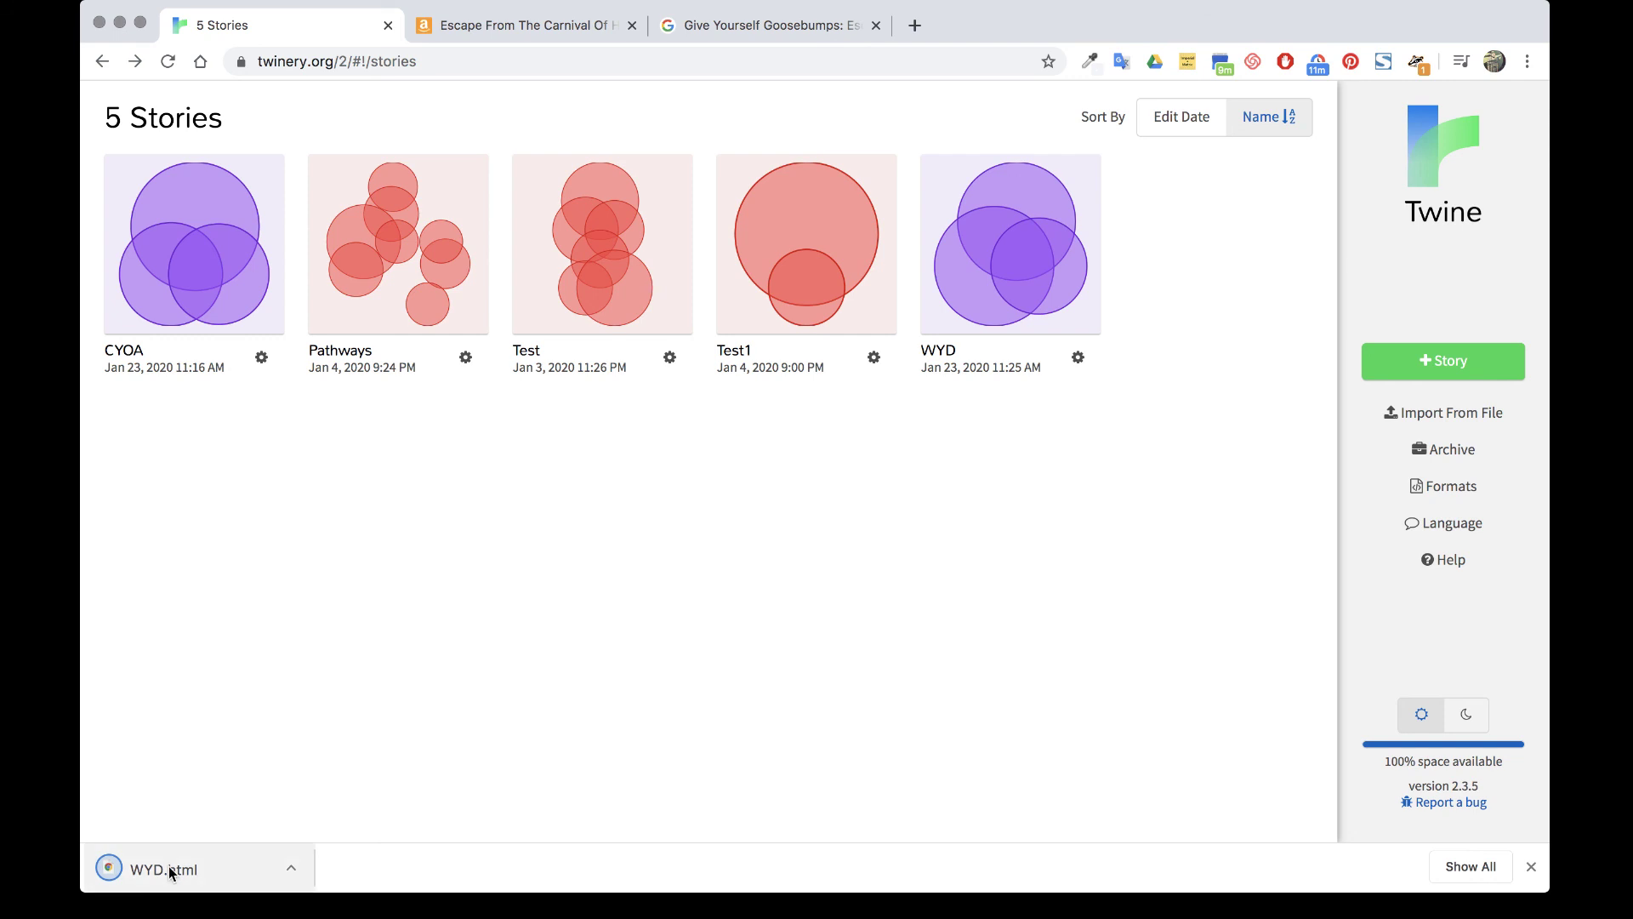